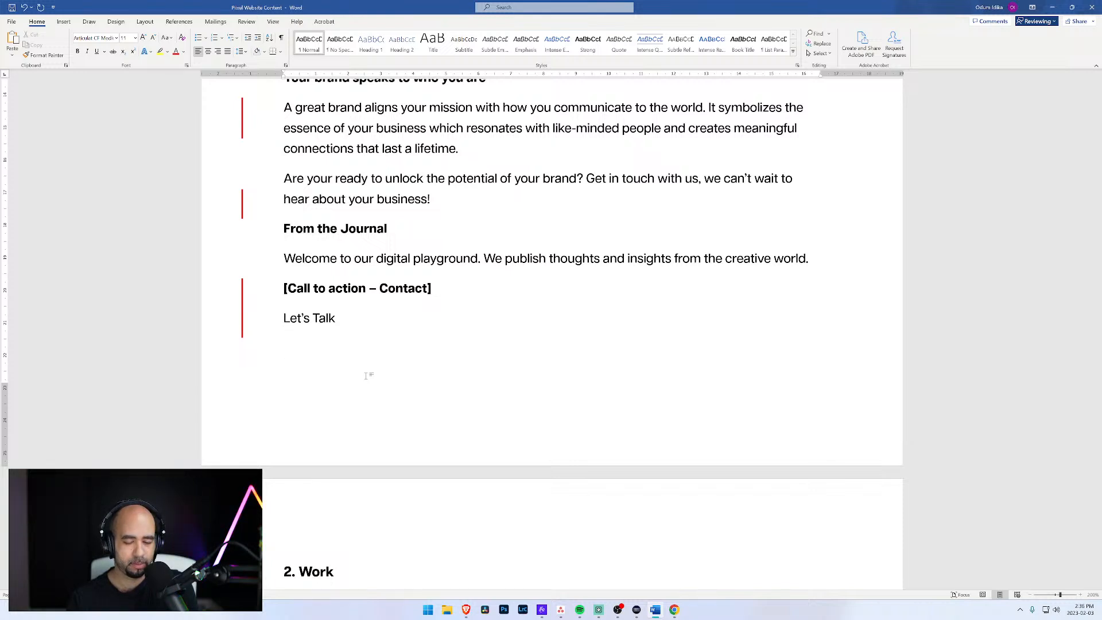
{"action": "type", "text": "Get in touc"}
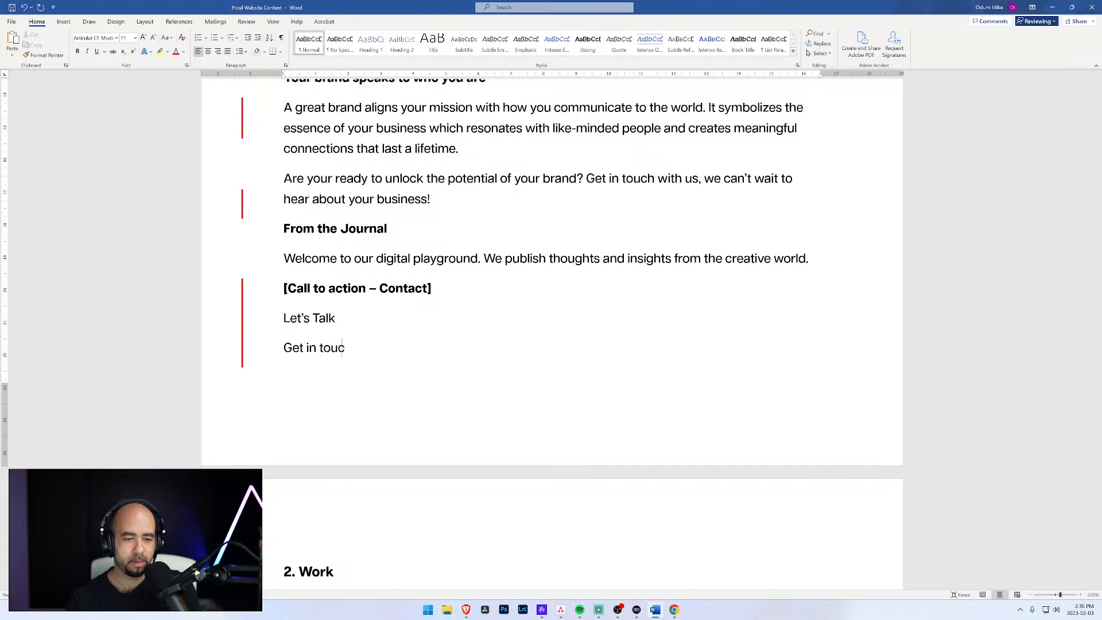
{"action": "type", "text": "h with us"}
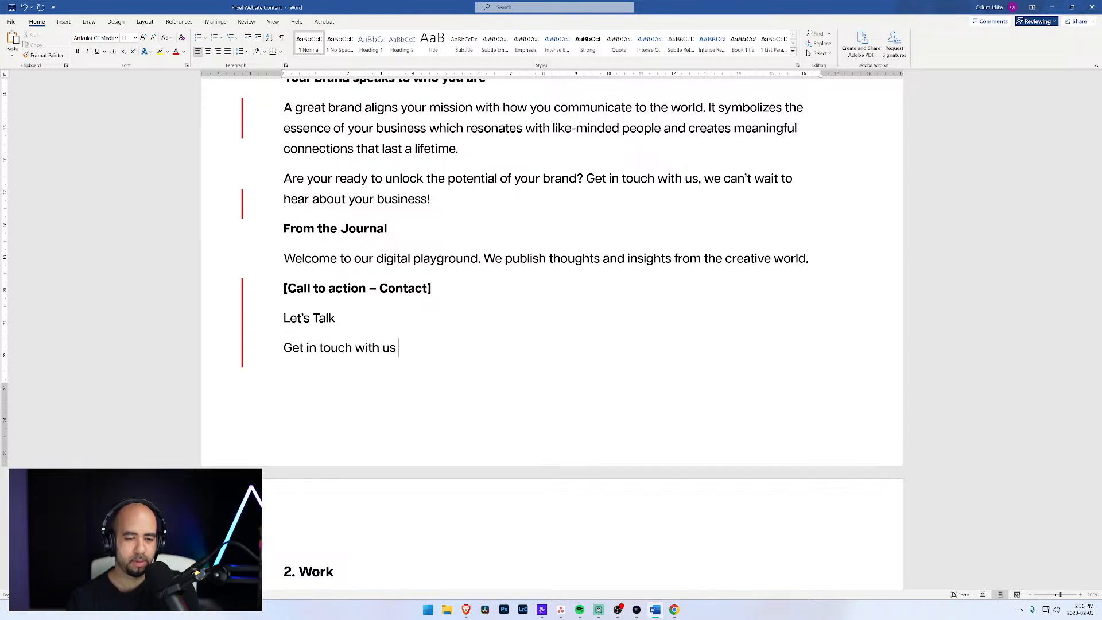
{"action": "key", "text": "ctrl+shift+Left"}
{"action": "key", "text": "ctrl+shift+Left"}
{"action": "key", "text": "ctrl+shift+Left"}
{"action": "key", "text": "ctrl+shift+Left"}
{"action": "key", "text": "ctrl+shift+Left"}
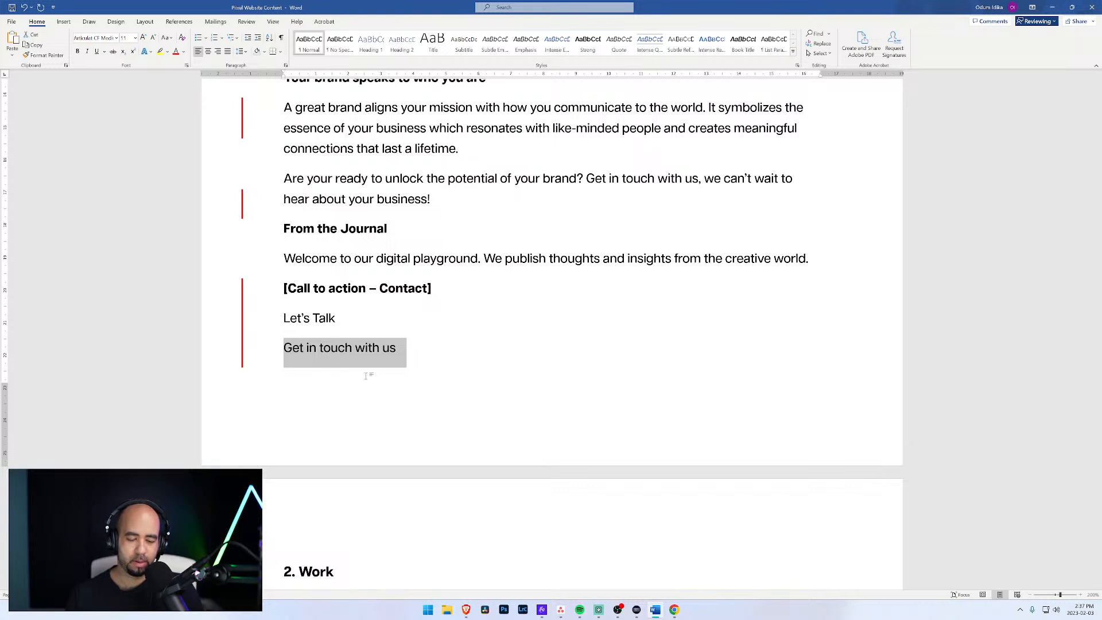
Step: Write "We love hearing about new businesses" as the body line under "Let's Talk" in the Contact call to action
{"action": "type", "text": "We love "}
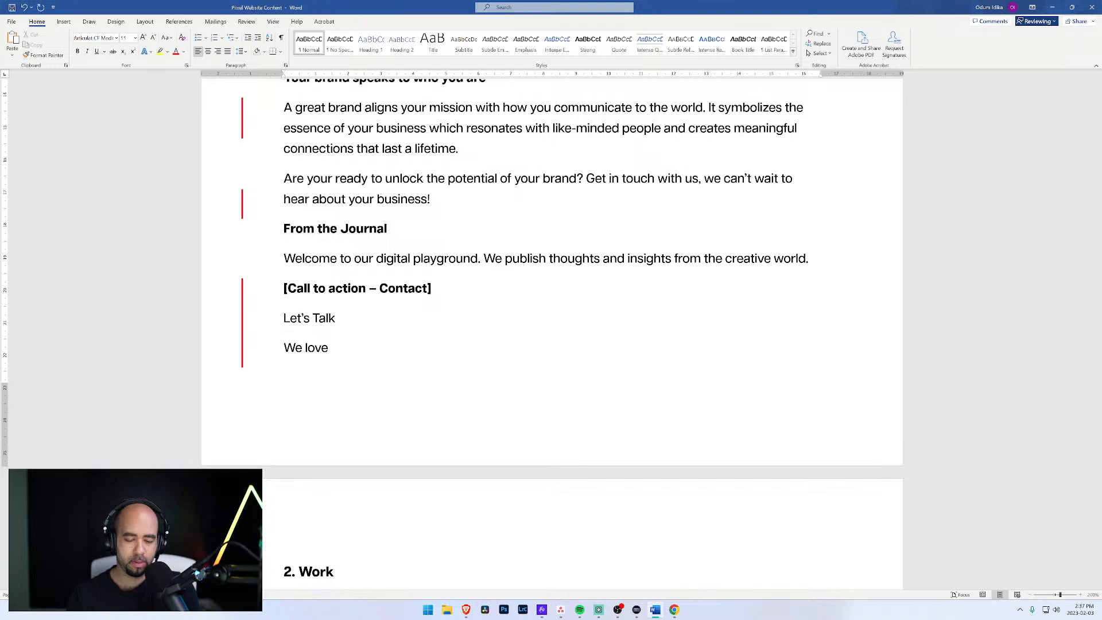
{"action": "type", "text": "hear "}
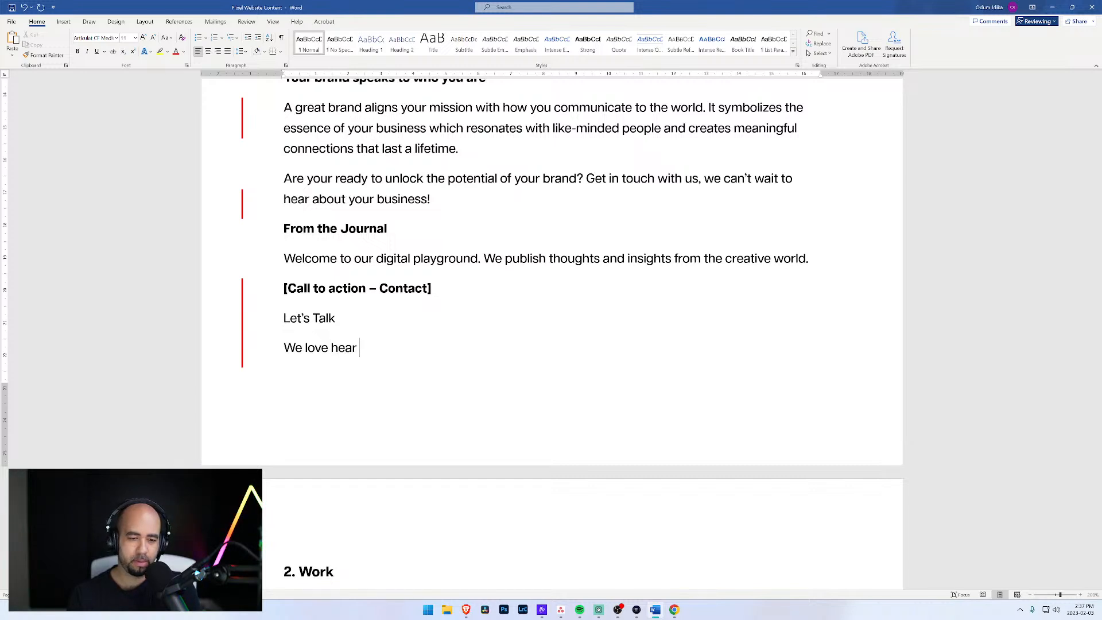
{"action": "type", "text": "about new busin"}
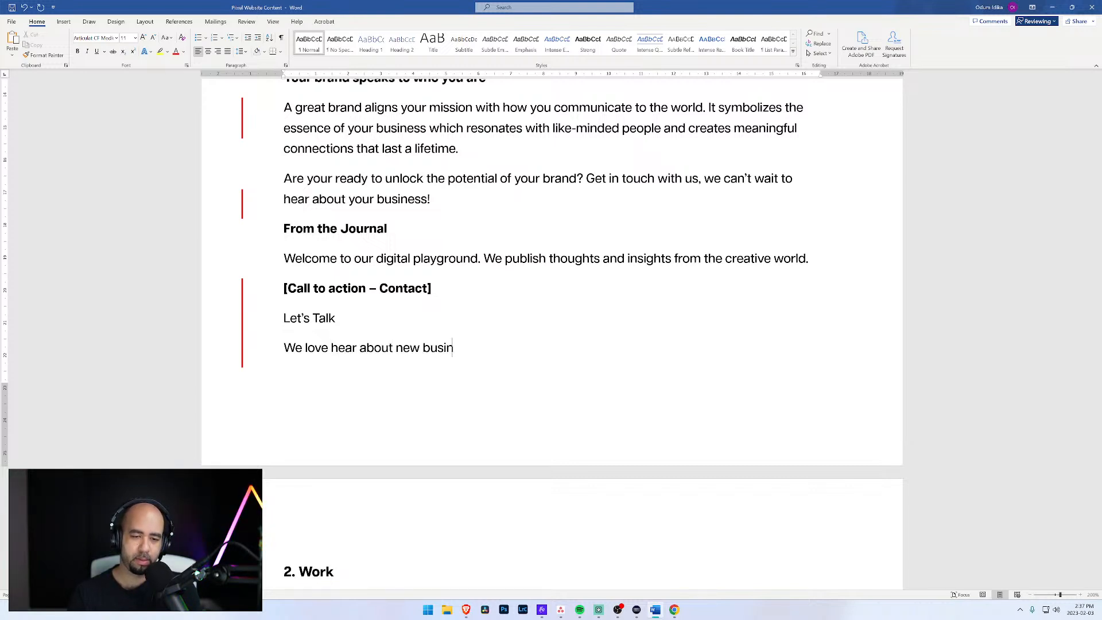
{"action": "type", "text": "esses"}
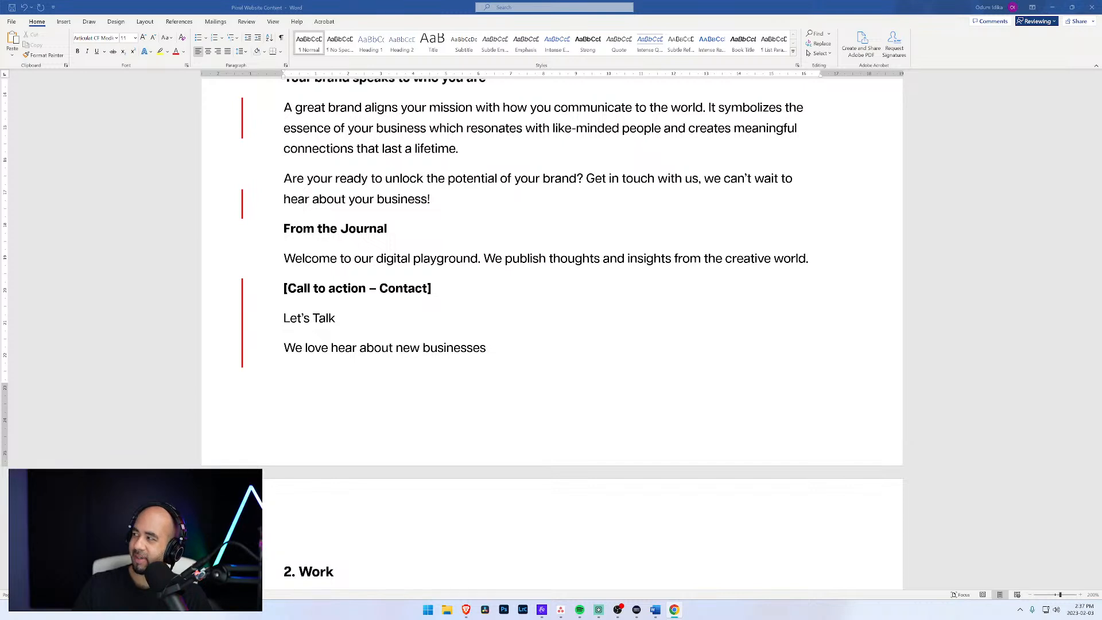
{"action": "left_click", "coordinate": [357, 348]}
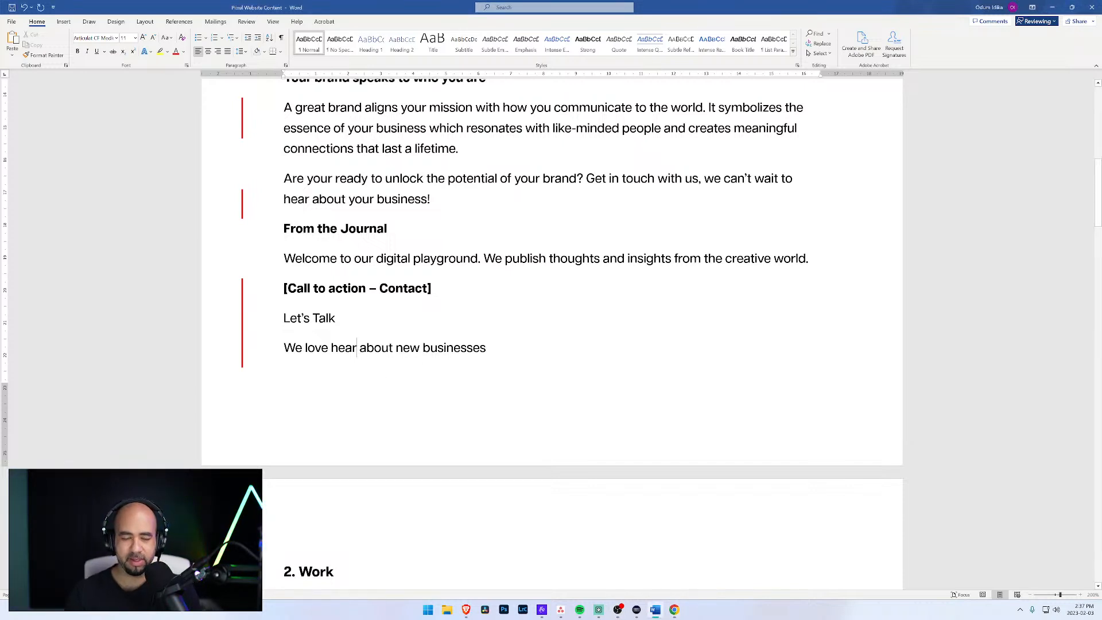
{"action": "type", "text": "ing"}
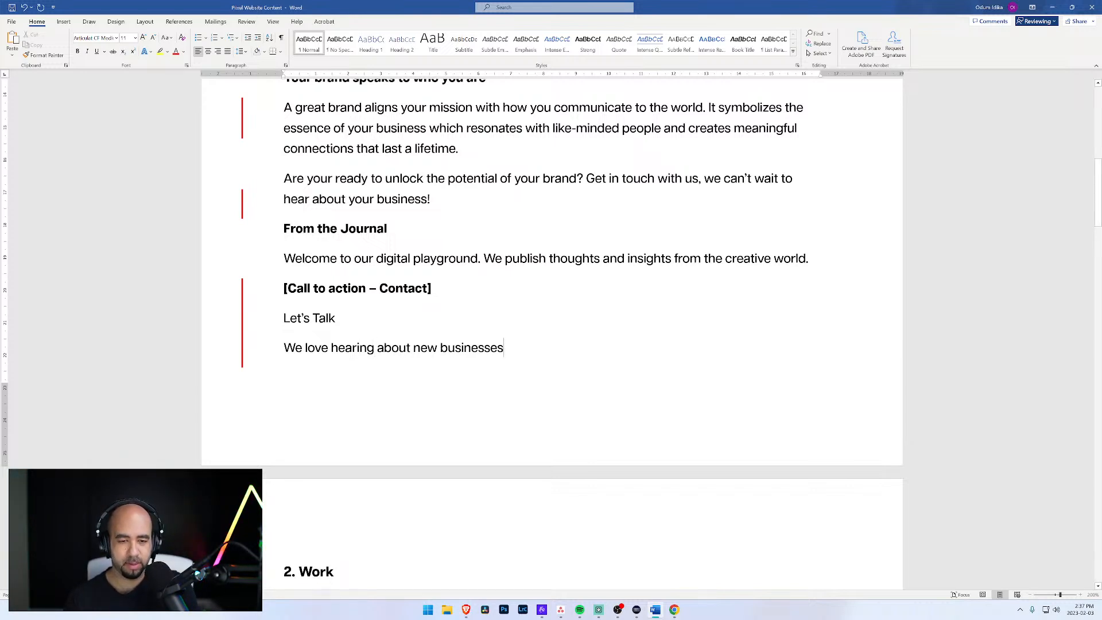
{"action": "type", "text": ","}
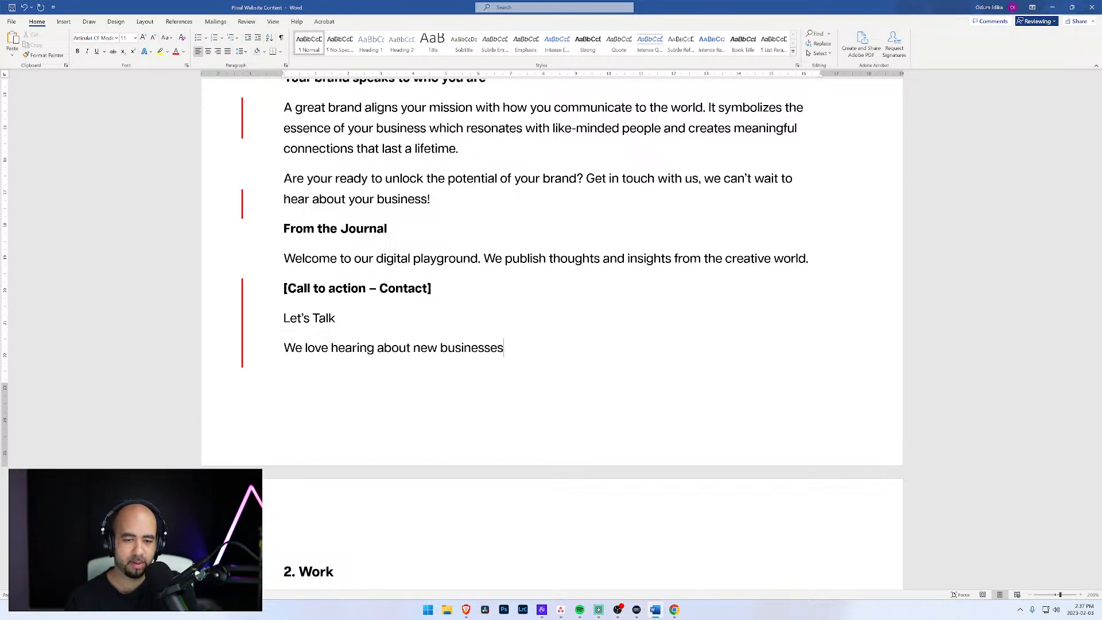
{"action": "key", "text": "BackSpace"}
{"action": "type", "text": "so"}
{"action": "key", "text": "BackSpace"}
{"action": "key", "text": "BackSpace"}
{"action": "key", "text": "BackSpace"}
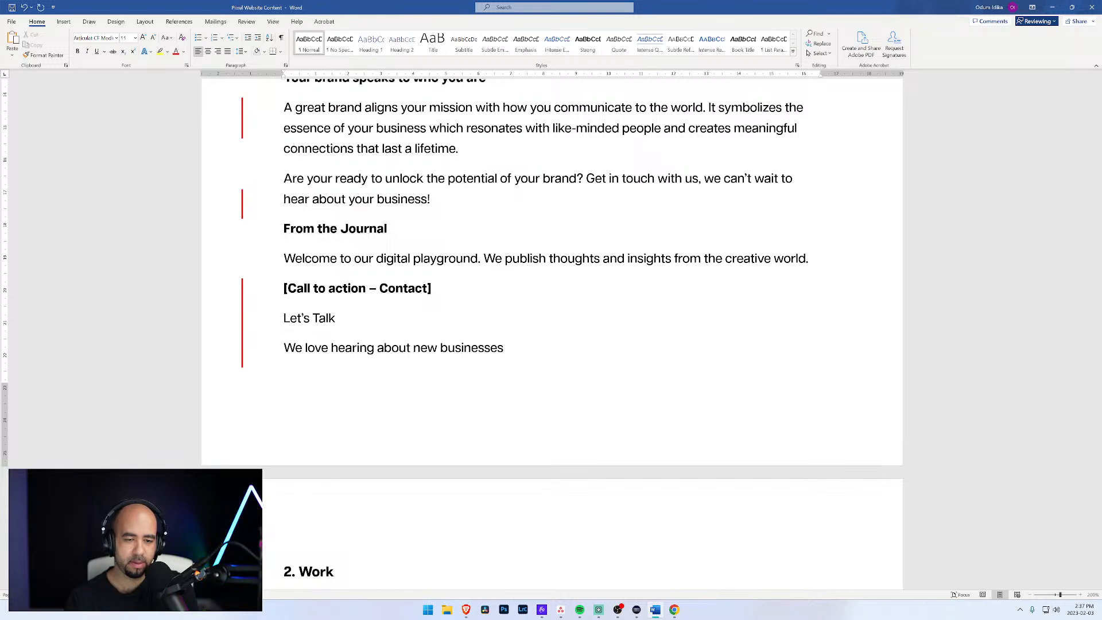
Step: Reword the line under "Let's Talk" so "and talking" follows "hearing" and precedes "about"
{"action": "key", "text": "Left"}
{"action": "key", "text": "Left"}
{"action": "key", "text": "Left"}
{"action": "key", "text": "Left"}
{"action": "key", "text": "Left"}
{"action": "key", "text": "Left"}
{"action": "key", "text": "Left"}
{"action": "key", "text": "Left"}
{"action": "key", "text": "Left"}
{"action": "key", "text": "Left"}
{"action": "key", "text": "Left"}
{"action": "key", "text": "Left"}
{"action": "key", "text": "Left"}
{"action": "key", "text": "Left"}
{"action": "key", "text": "Left"}
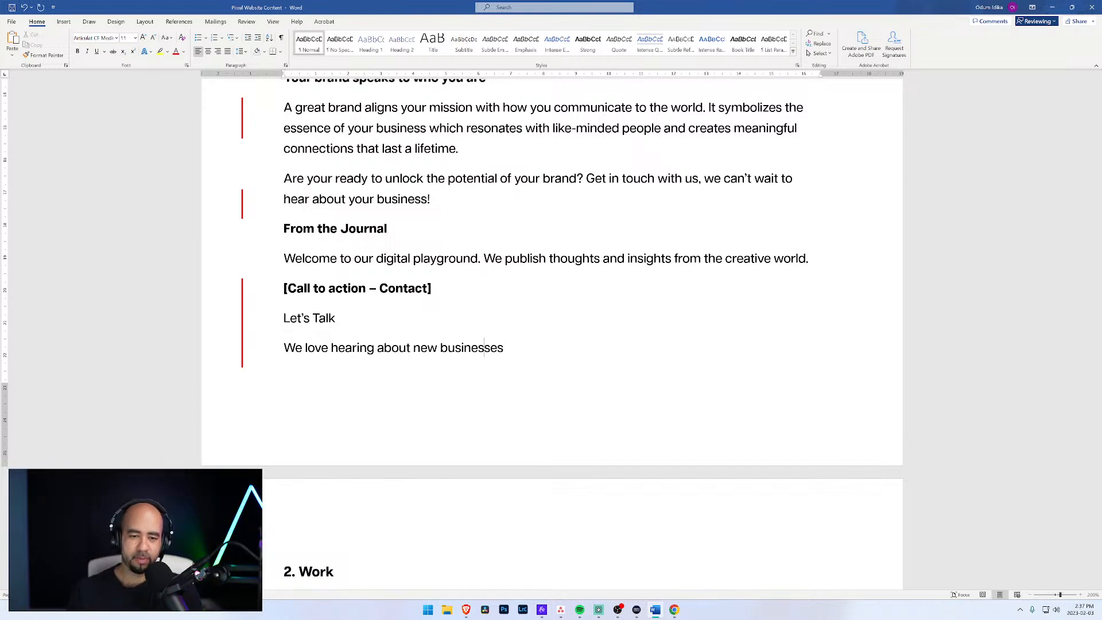
{"action": "key", "text": "BackSpace"}
{"action": "key", "text": "BackSpace"}
{"action": "key", "text": "BackSpace"}
{"action": "key", "text": "BackSpace"}
{"action": "key", "text": "BackSpace"}
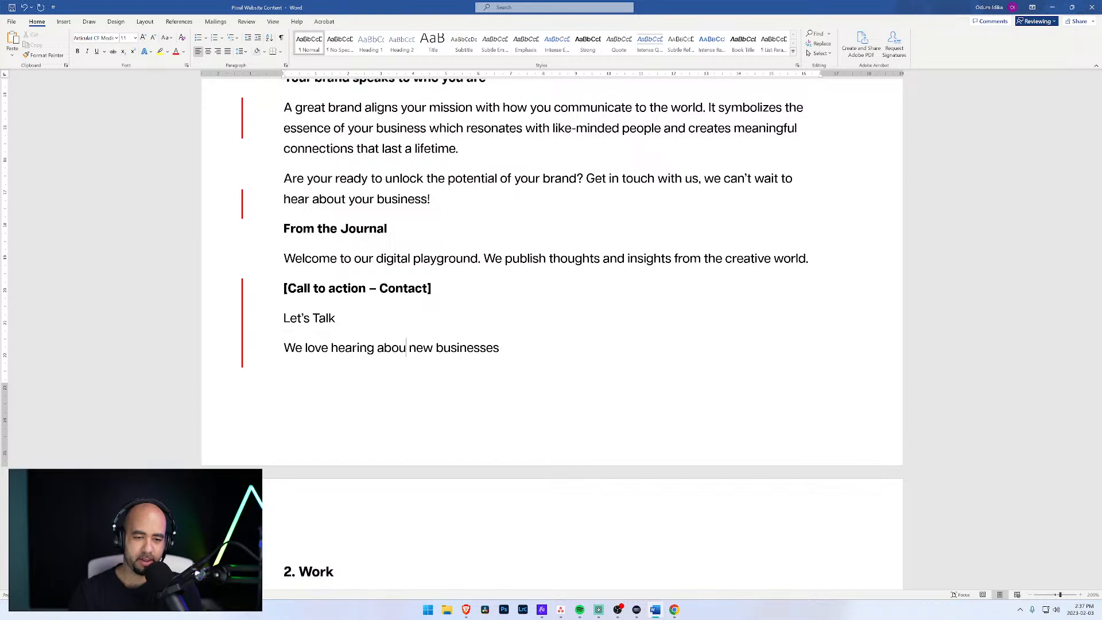
{"action": "type", "text": "and talk"}
{"action": "type", "text": "ing about"}
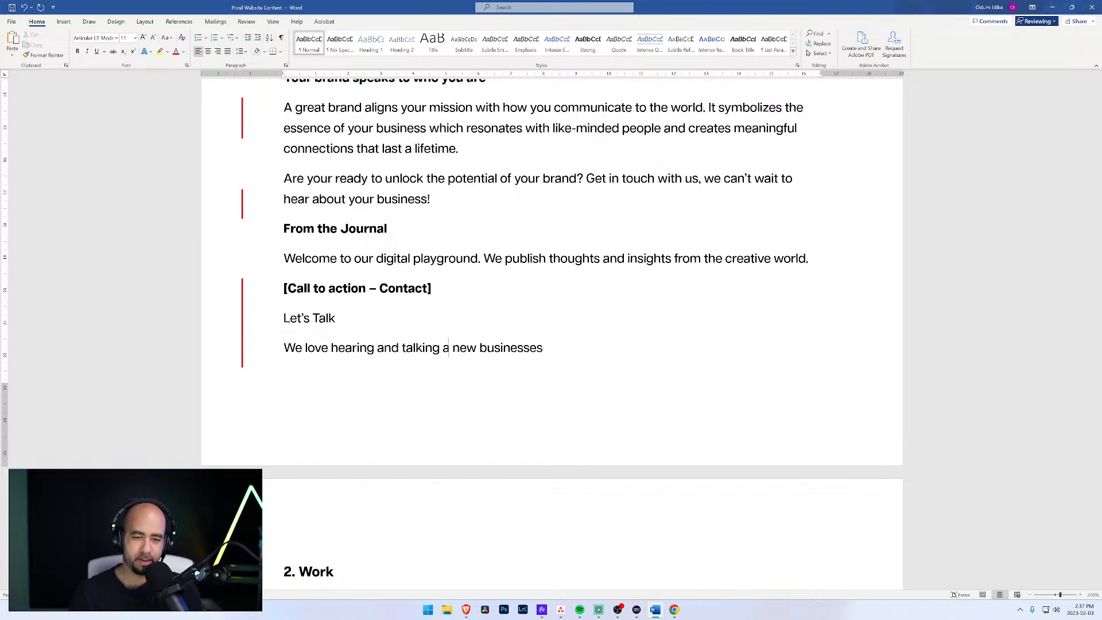
Step: Remove the word "new" and shorten "businesses" to "business" in the line under "Let's Talk"
{"action": "key", "text": "ctrl+shift+Right"}
{"action": "key", "text": "ctrl+shift+Right"}
{"action": "key", "text": "Delete"}
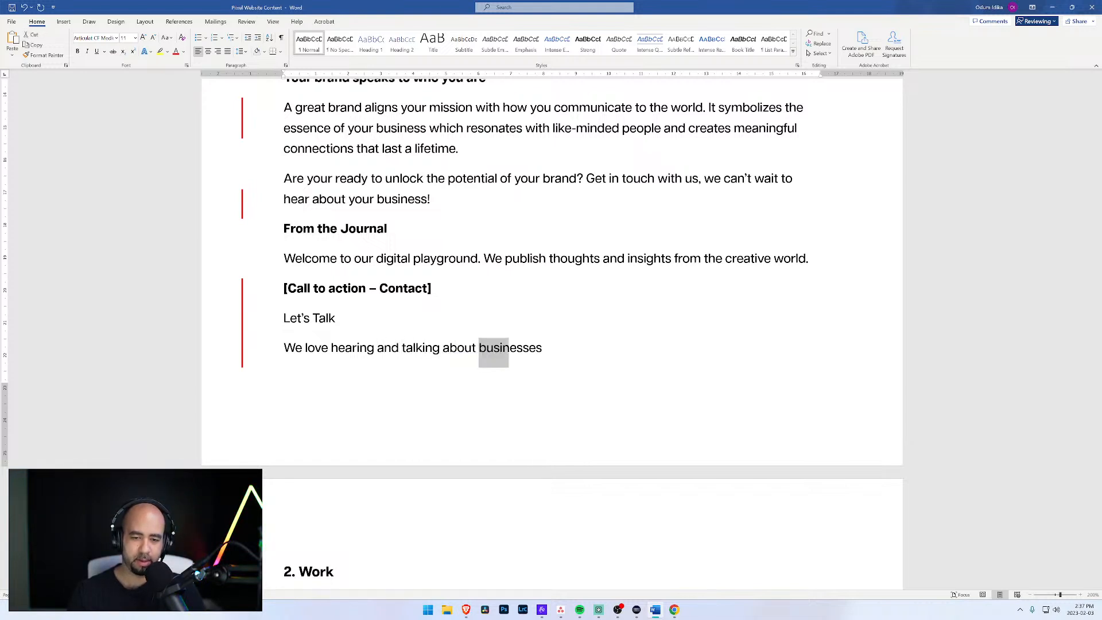
{"action": "key", "text": "Up"}
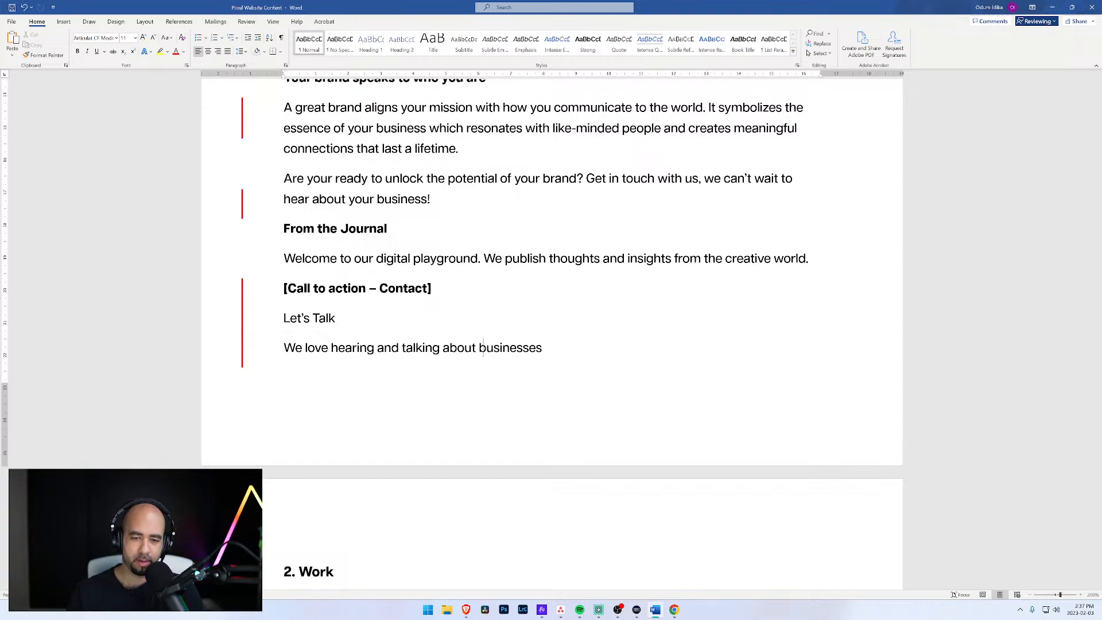
{"action": "key", "text": "Right"}
{"action": "key", "text": "Right"}
{"action": "key", "text": "Right"}
{"action": "key", "text": "Right"}
{"action": "key", "text": "Right"}
{"action": "key", "text": "Right"}
{"action": "key", "text": "Right"}
{"action": "key", "text": "Right"}
{"action": "key", "text": "Delete"}
{"action": "key", "text": "Delete"}
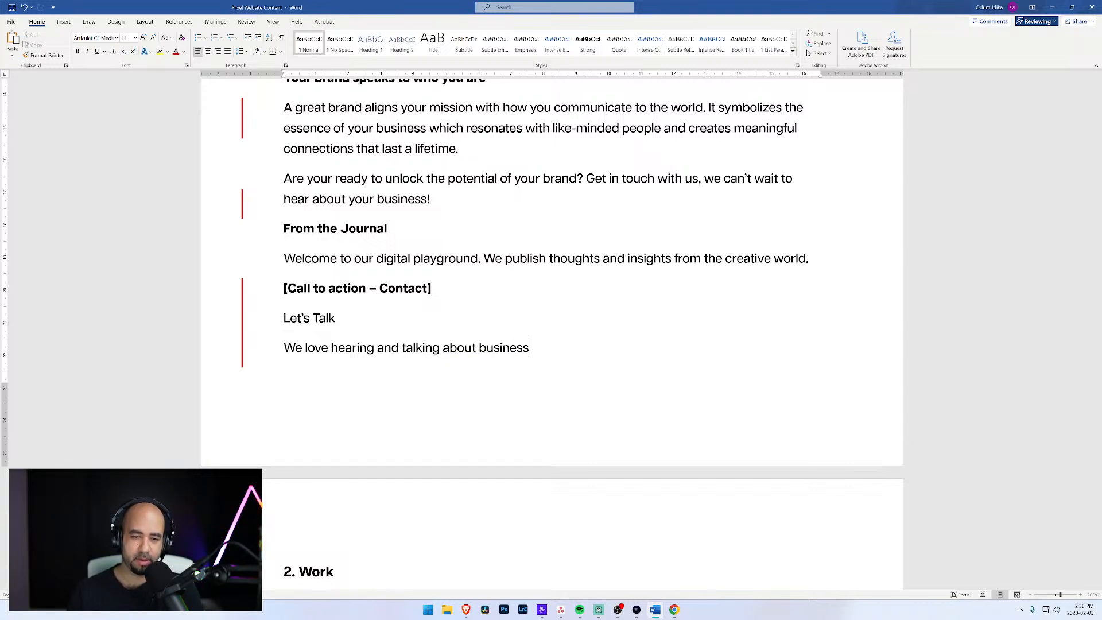
Step: Continue the call-to-action sentence with "so even if you aren't sure what you need get in touch with us"
{"action": "type", "text": "so iv"}
{"action": "key", "text": "BackSpace"}
{"action": "key", "text": "BackSpace"}
{"action": "type", "text": "even"}
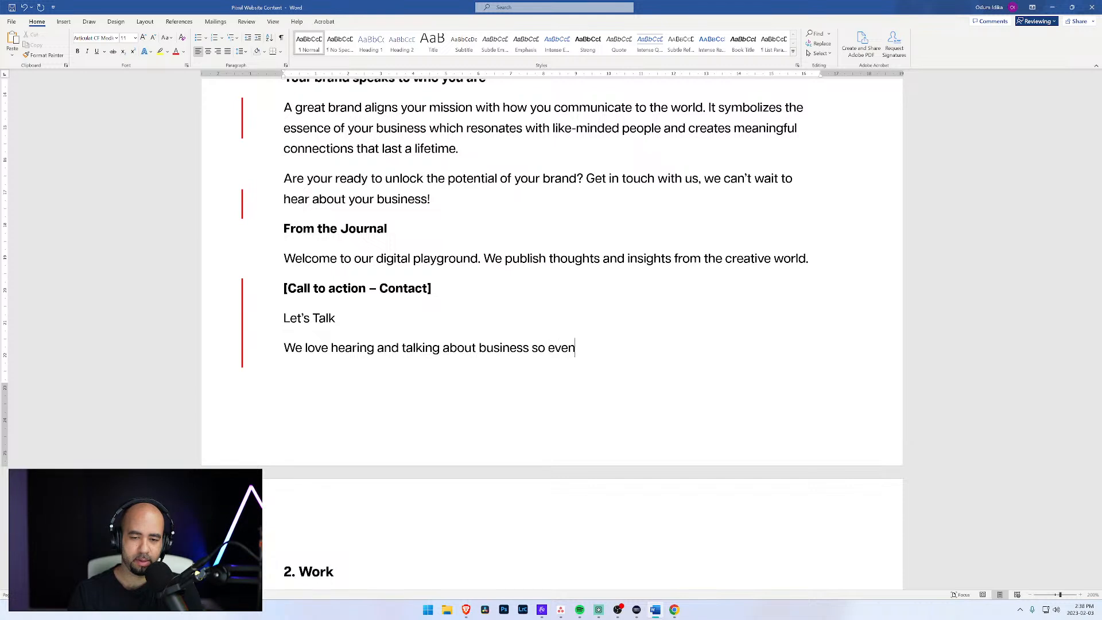
{"action": "type", "text": " if you aren't "}
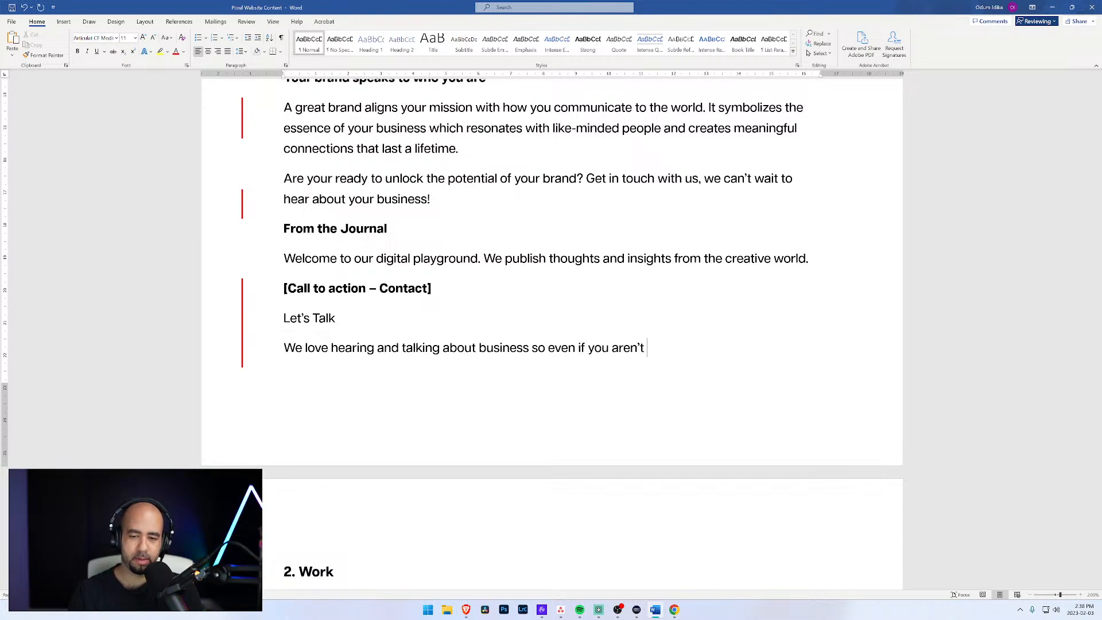
{"action": "type", "text": "sure "}
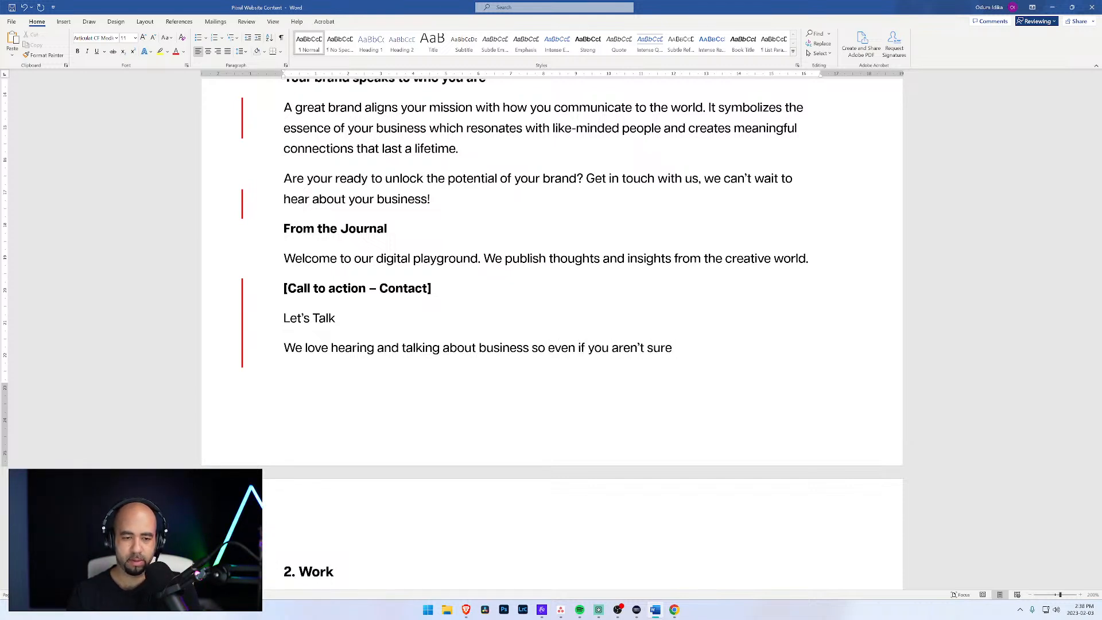
{"action": "type", "text": "what you "}
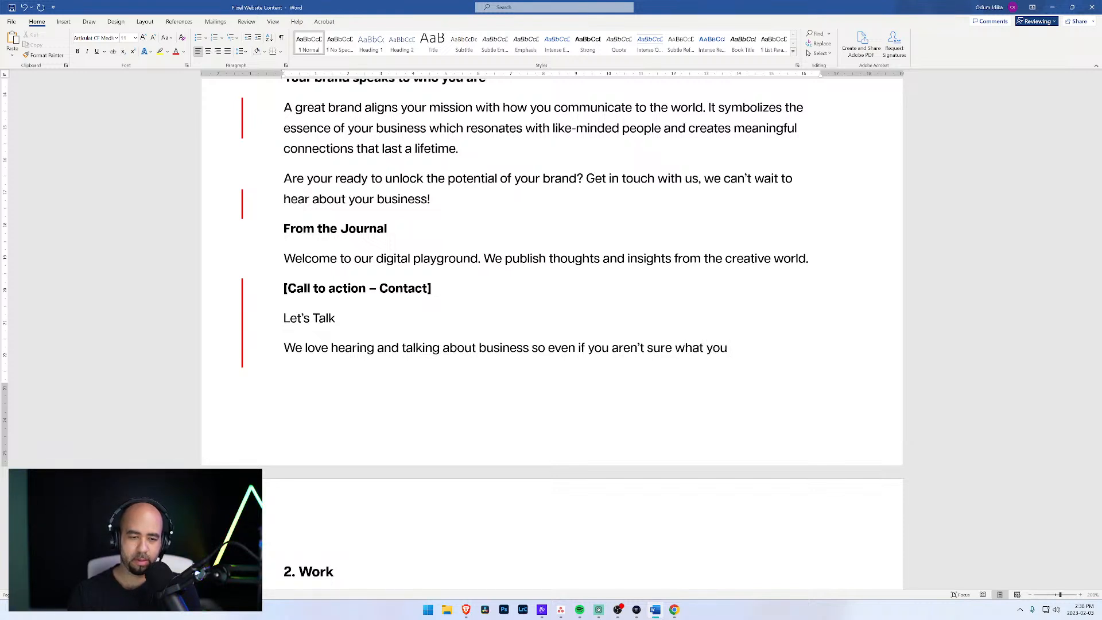
{"action": "type", "text": "need"}
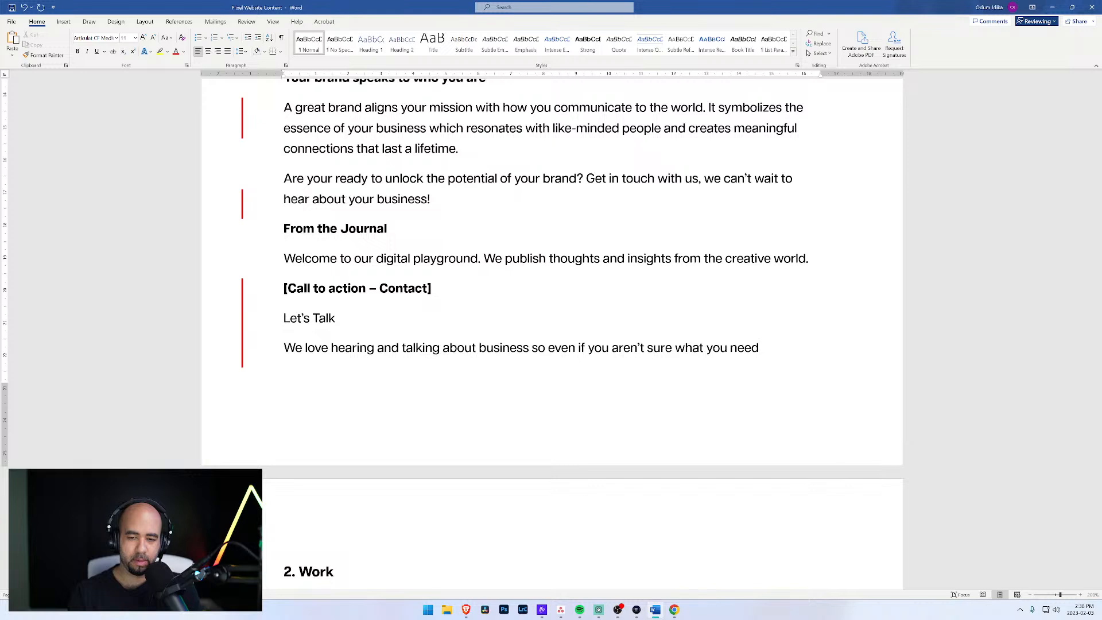
{"action": "type", "text": " get"}
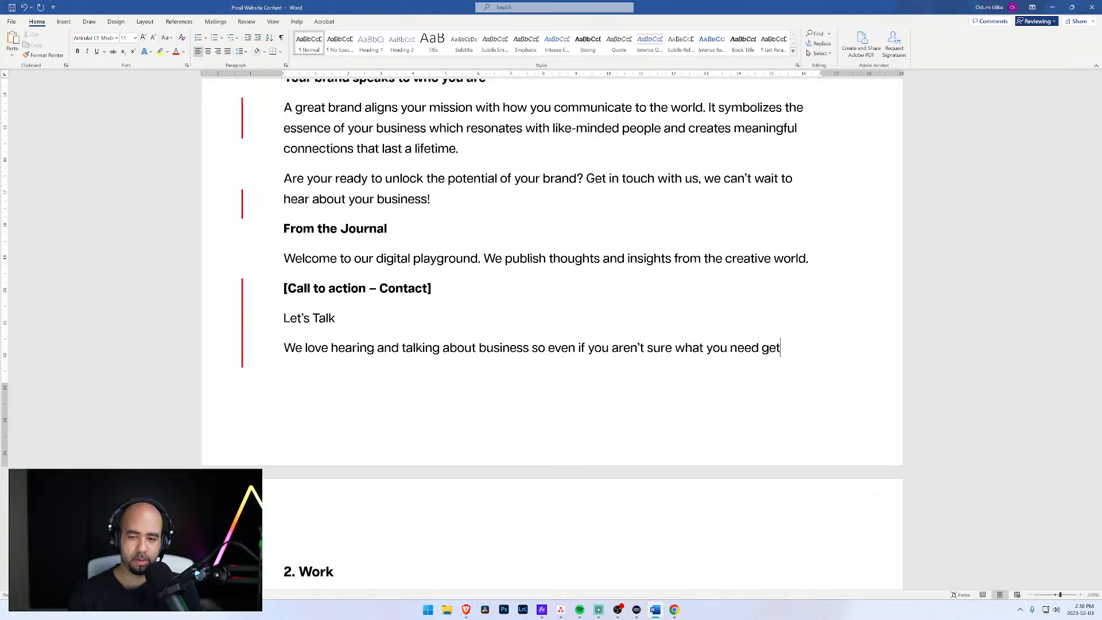
{"action": "type", "text": " in touch with"}
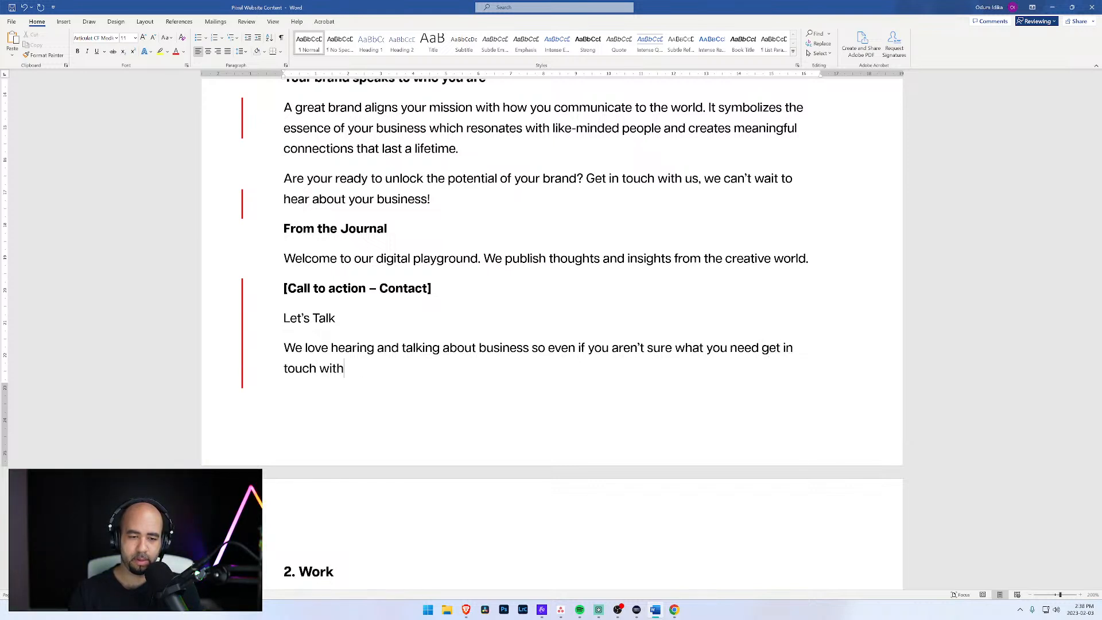
{"action": "type", "text": " us."}
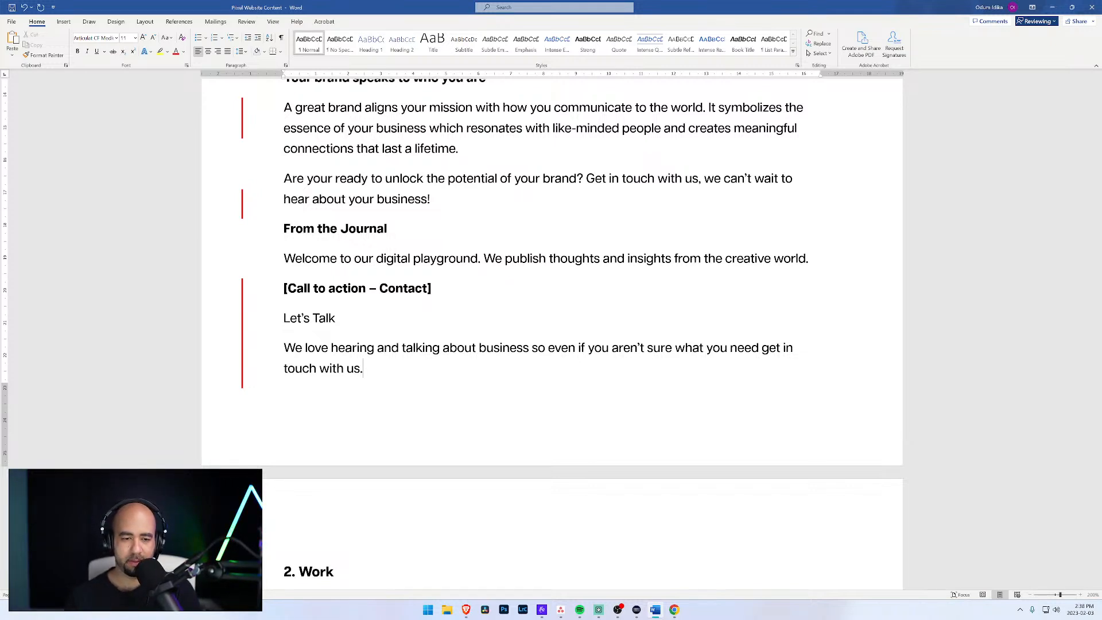
Step: End the sentence with a period and add "Let's have a conversation, no strings attached." after it
{"action": "key", "text": "BackSpace"}
{"action": "type", "text": "Let's a"}
{"action": "key", "text": "BackSpace"}
{"action": "type", "text": "have a conversation,"}
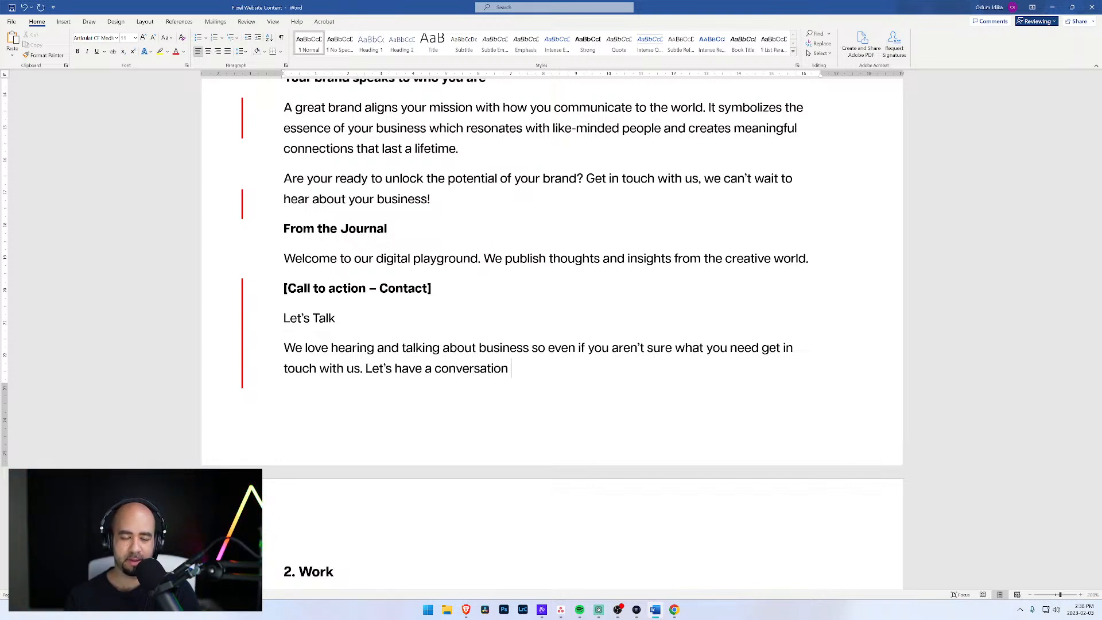
{"action": "key", "text": "BackSpace"}
{"action": "type", "text": ", "}
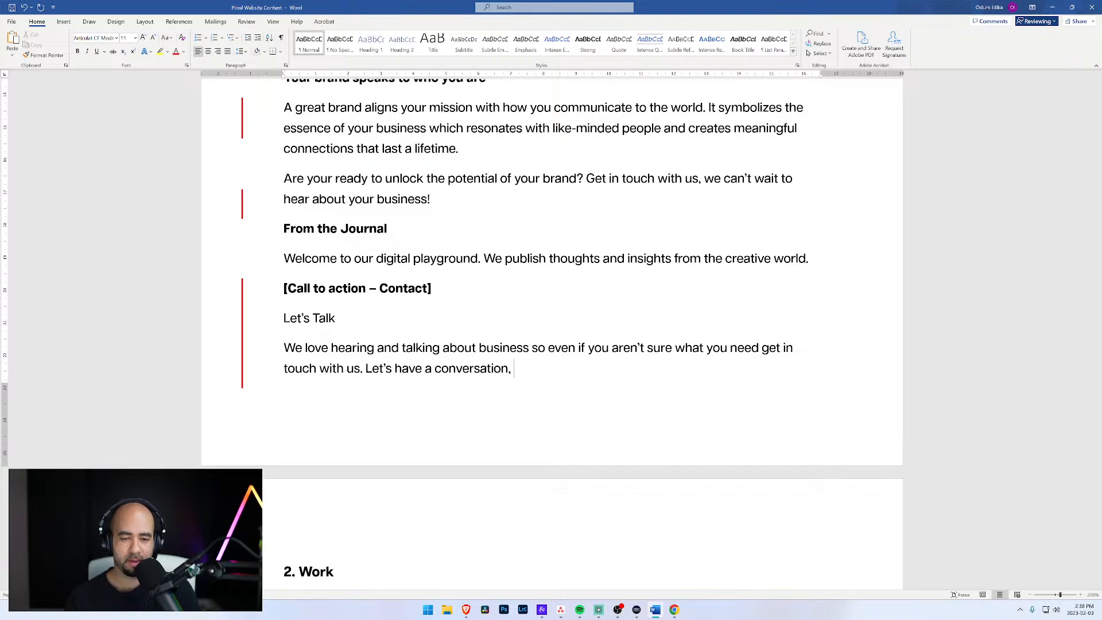
{"action": "type", "text": "no strings at"}
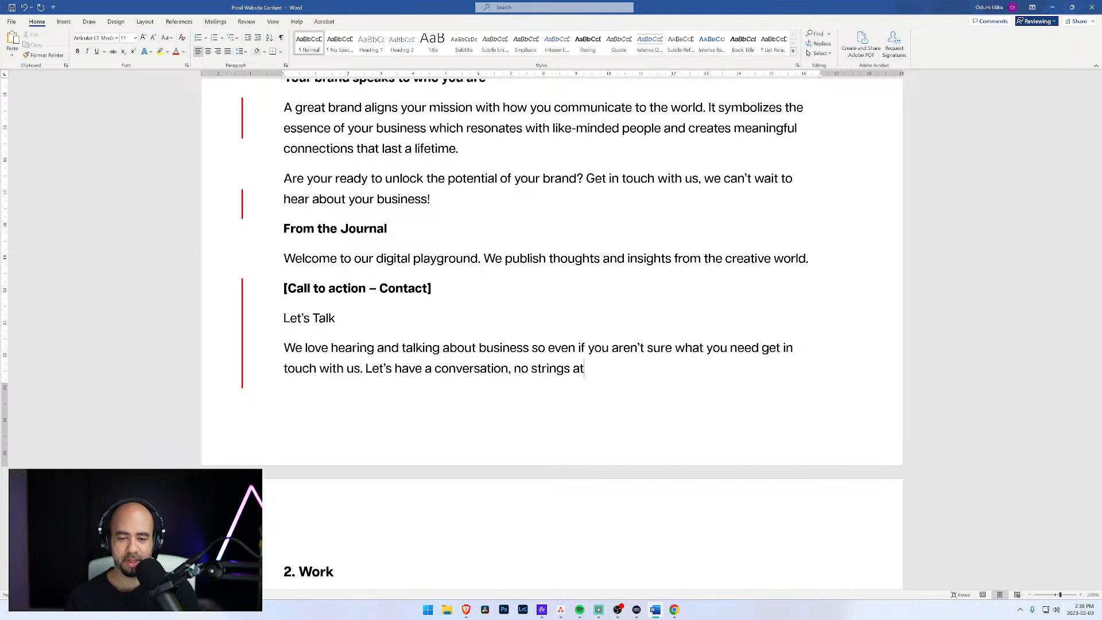
{"action": "type", "text": "tached."}
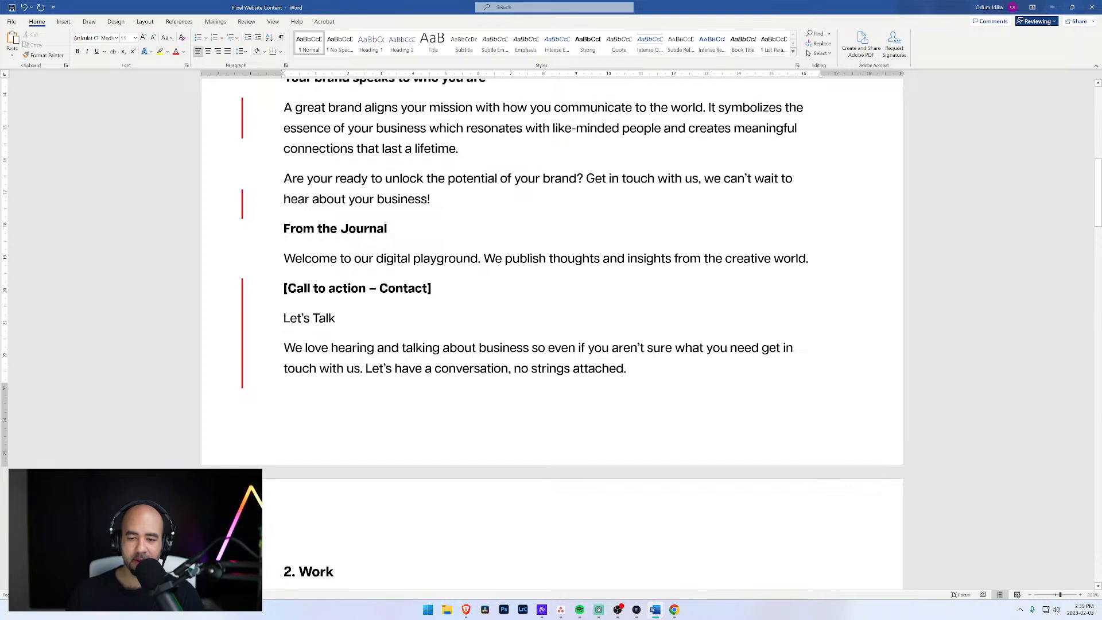
Step: Delete "hearing and" from the call-to-action paragraph so it begins "We love talking about business"
{"action": "left_click", "coordinate": [730, 348]}
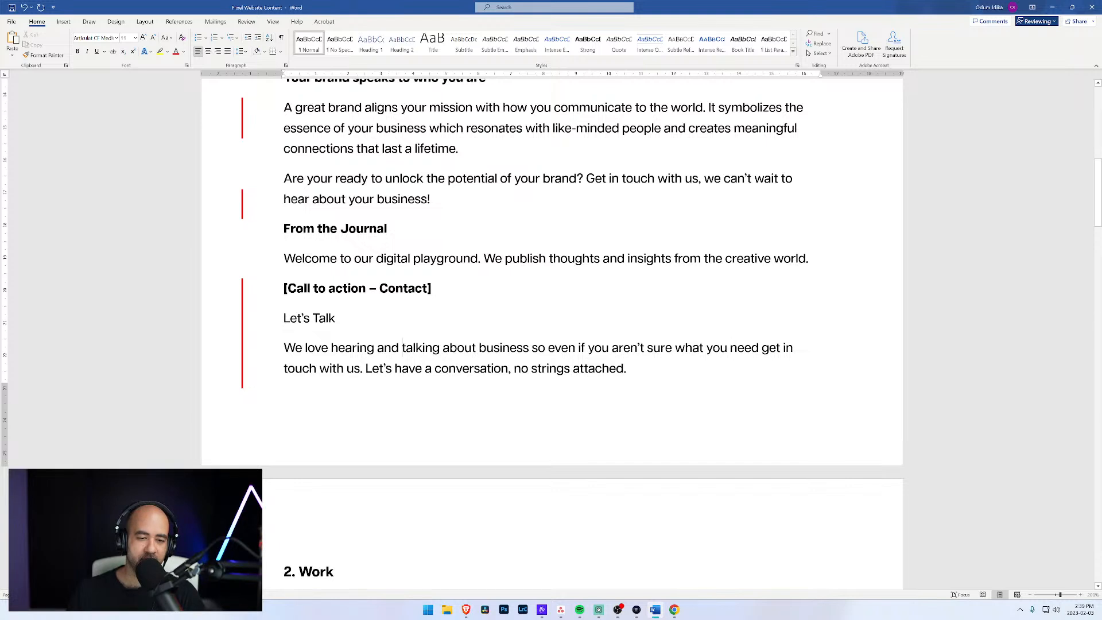
{"action": "left_click_drag", "start_coordinate": [402, 348], "coordinate": [331, 348]}
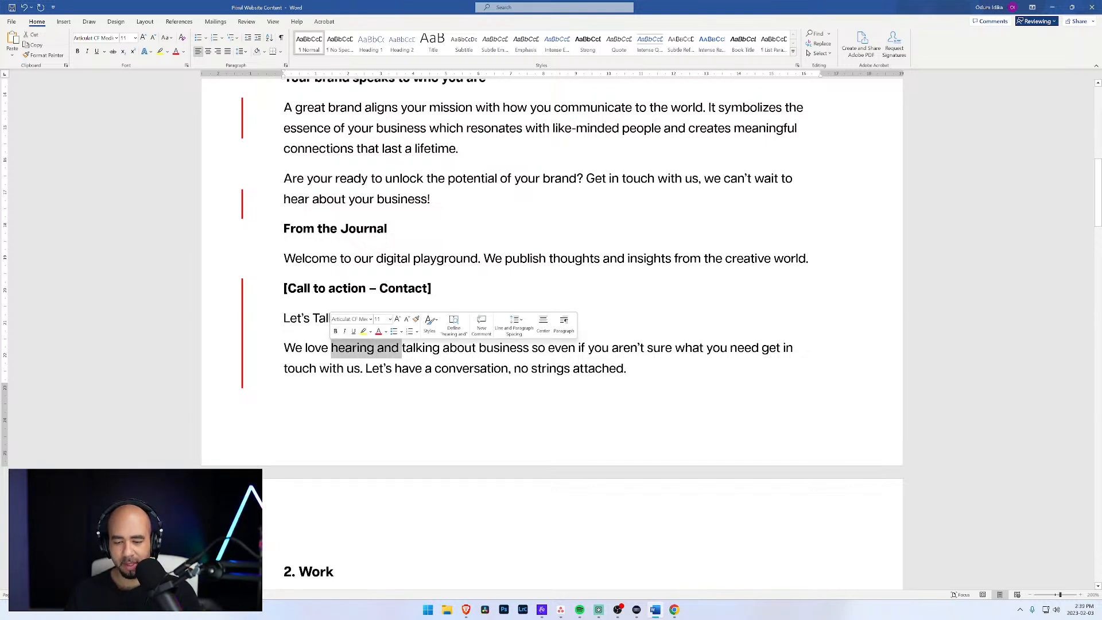
{"action": "key", "text": "BackSpace"}
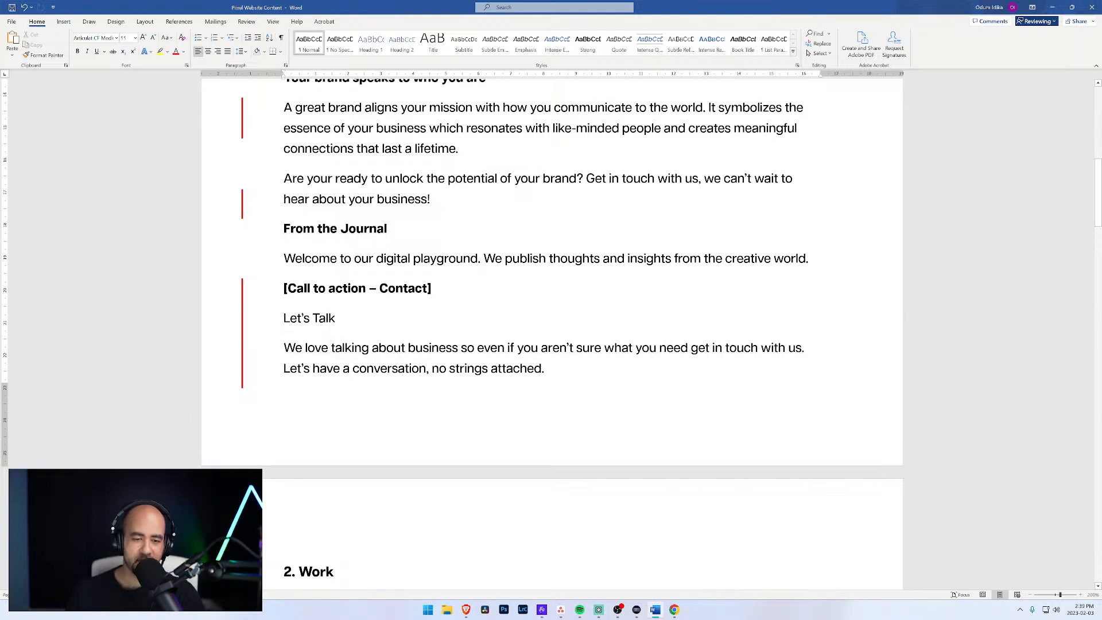
{"action": "left_click_drag", "start_coordinate": [406, 347], "coordinate": [372, 348]}
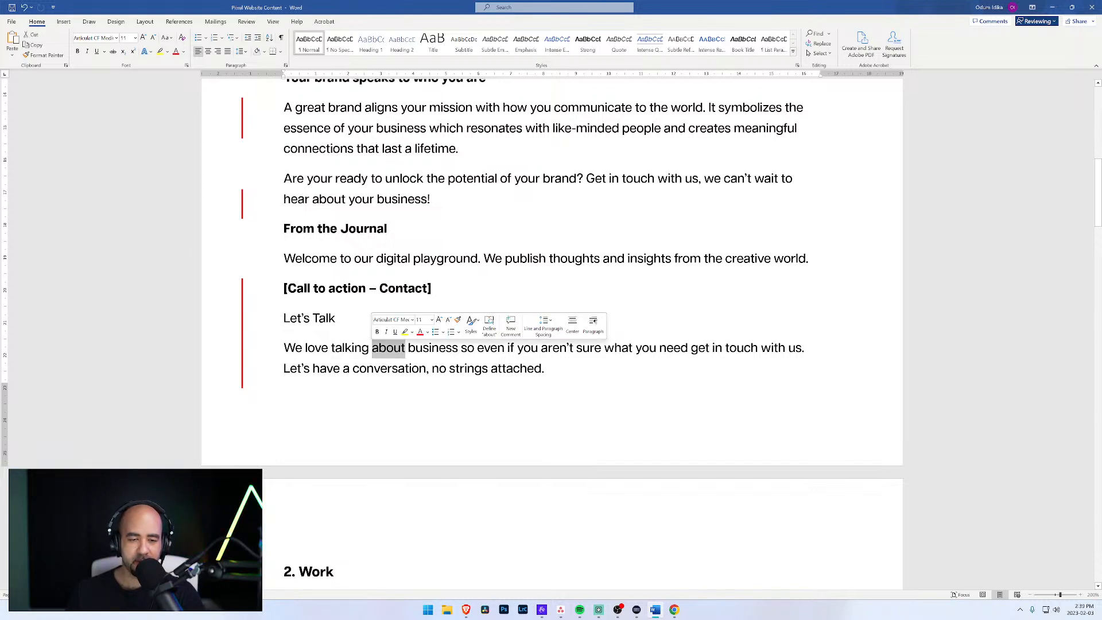
{"action": "left_click", "coordinate": [459, 348]}
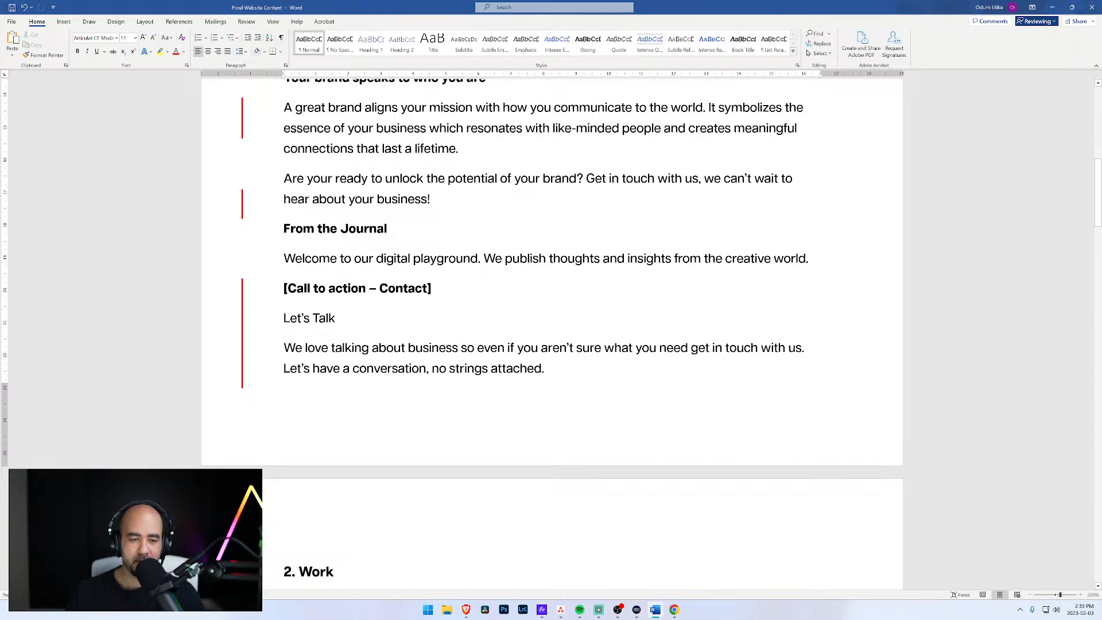
Step: Insert "to people and learning" before "about business" in the call-to-action paragraph
{"action": "left_click", "coordinate": [372, 347]}
{"action": "type", "text": "to people and "}
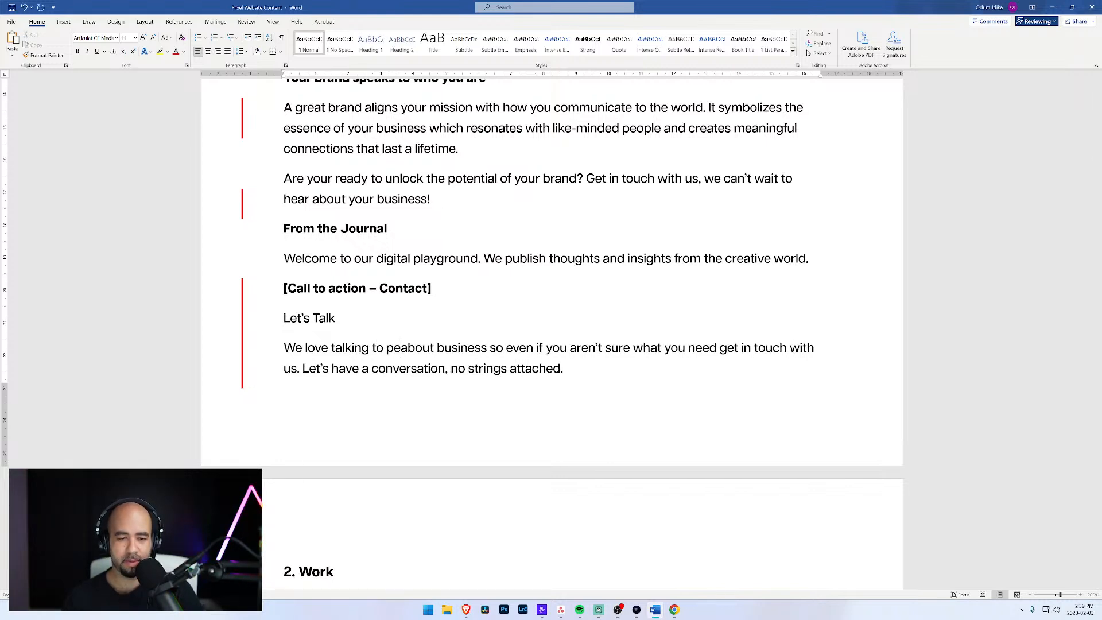
{"action": "type", "text": "learning"}
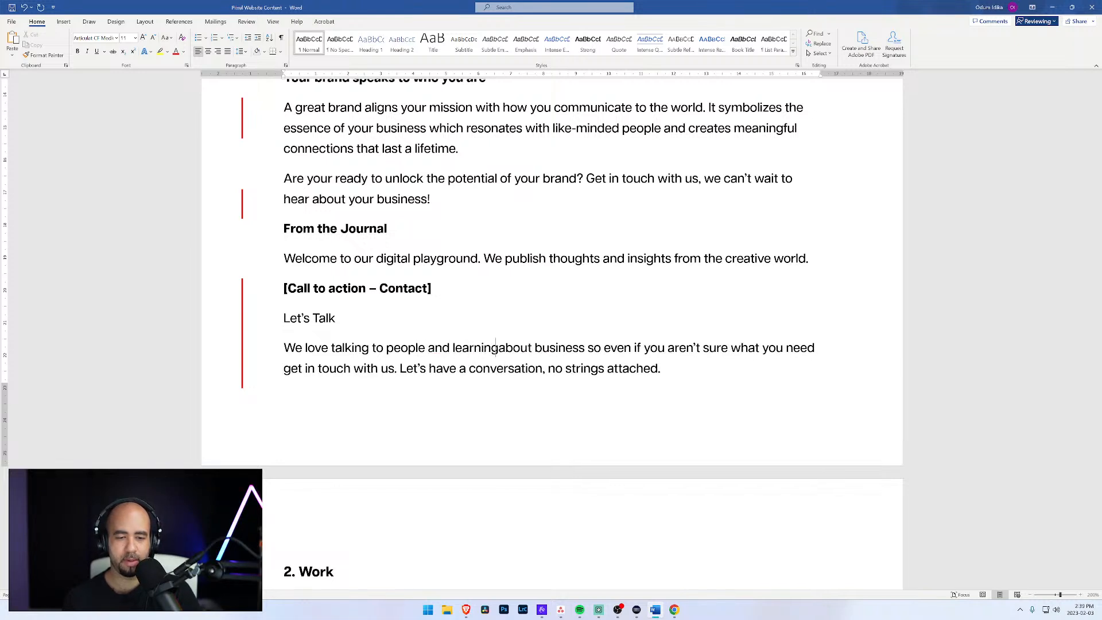
{"action": "left_click", "coordinate": [538, 348]}
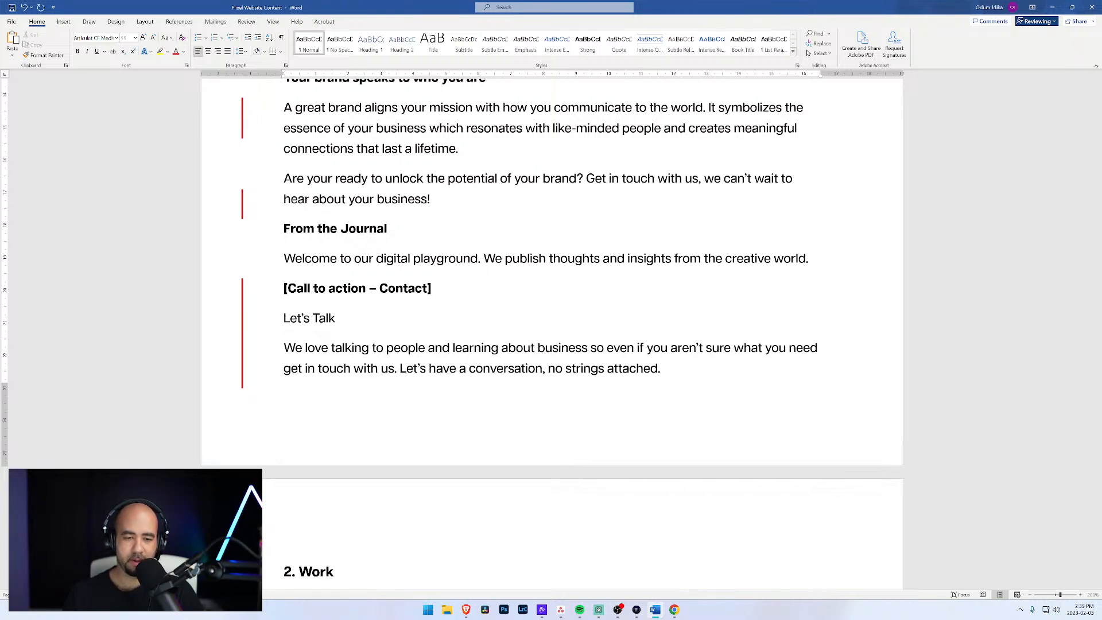
{"action": "key", "text": "ctrl+shift+Left"}
{"action": "key", "text": "ctrl+shift+Left"}
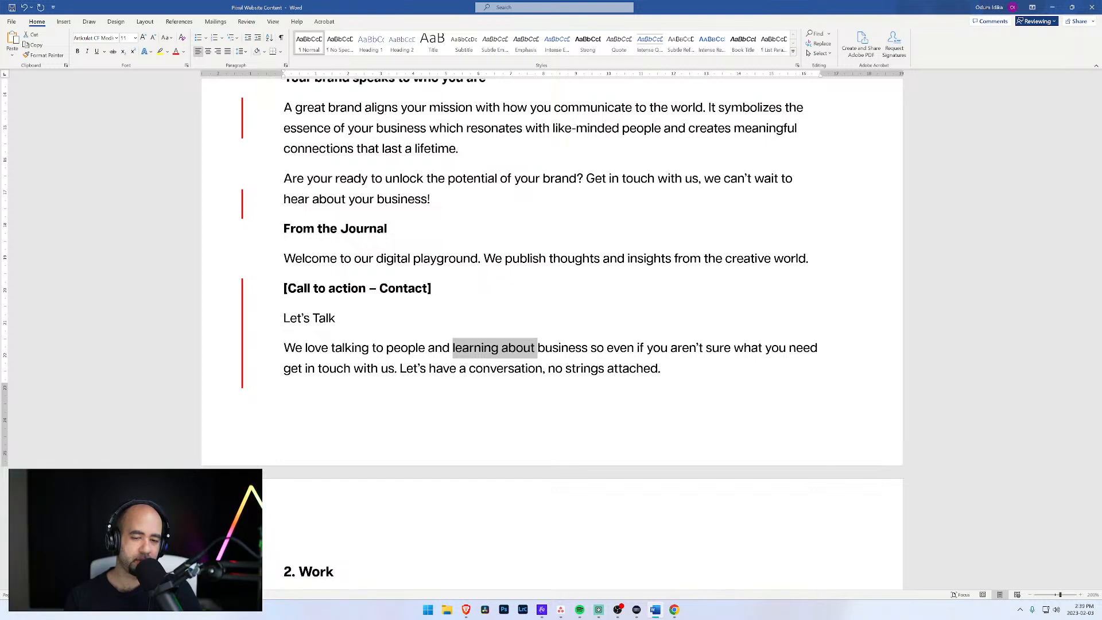
{"action": "key", "text": "Right"}
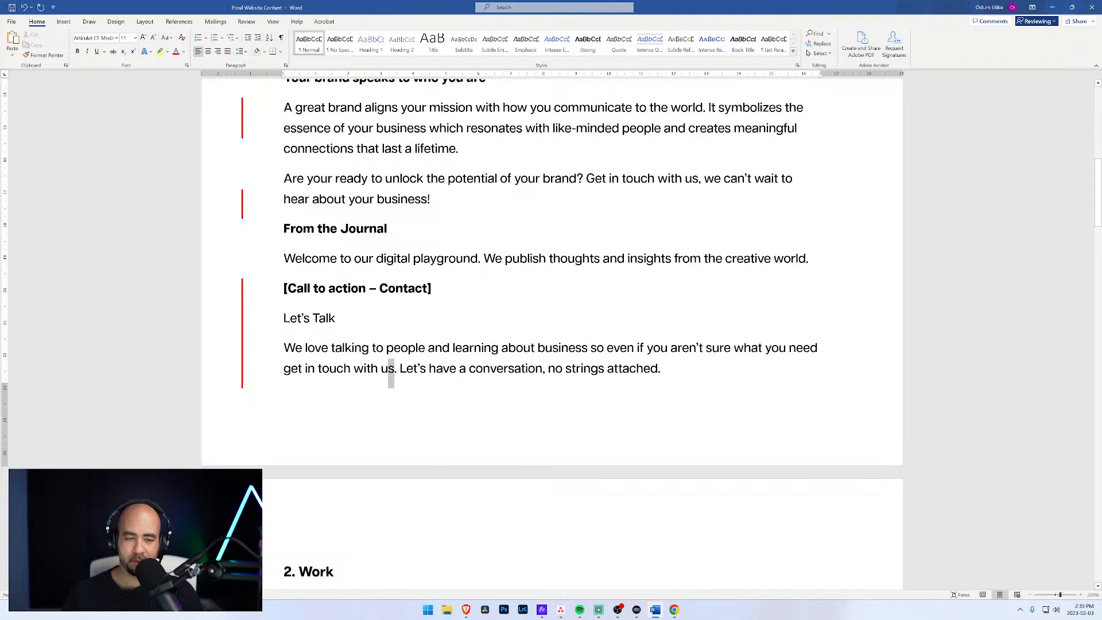
Step: Replace "get in touch with us" with "we'd still to hear from you" in the call-to-action paragraph
{"action": "left_click_drag", "start_coordinate": [394, 370], "coordinate": [284, 371]}
{"action": "type", "text": "we'd still "}
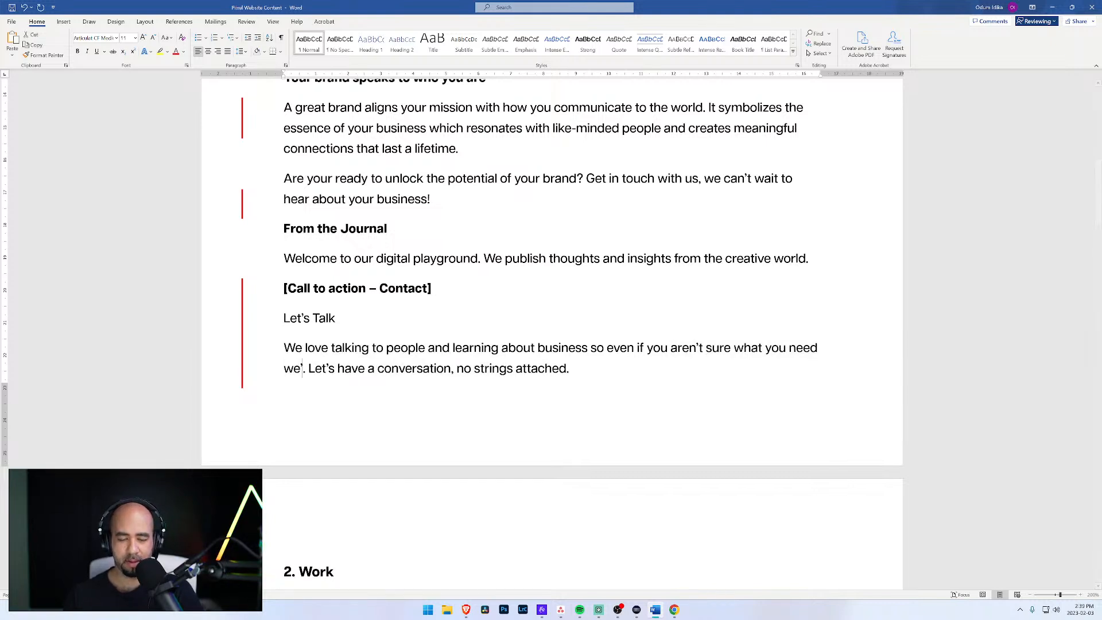
{"action": "type", "text": "ove t"}
{"action": "key", "text": "BackSpace"}
{"action": "key", "text": "BackSpace"}
{"action": "key", "text": "BackSpace"}
{"action": "key", "text": "BackSpace"}
{"action": "key", "text": "BackSpace"}
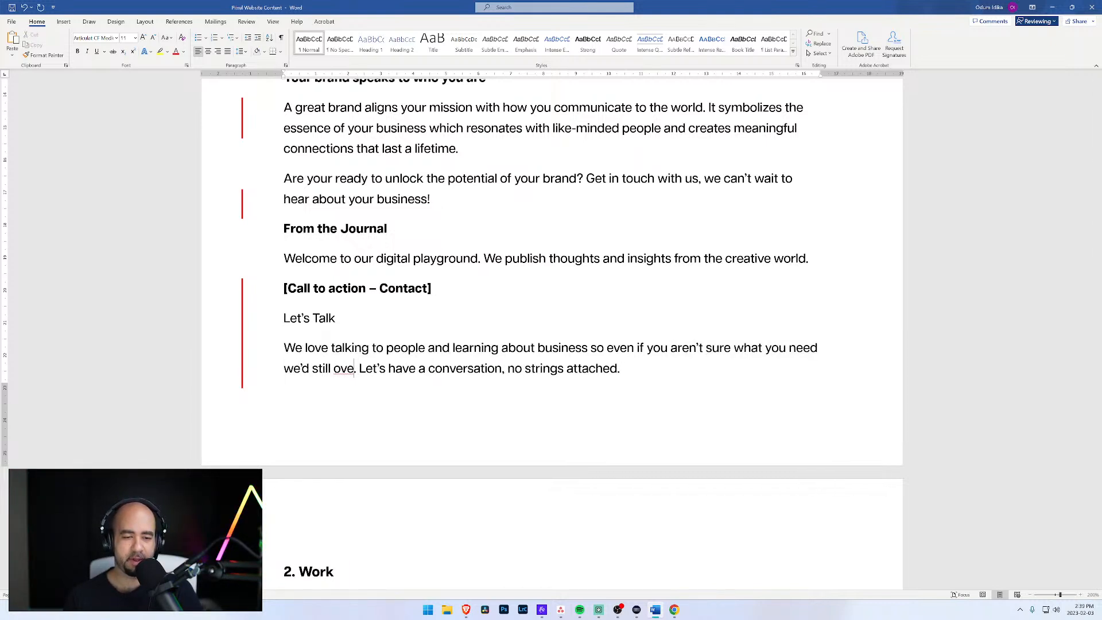
{"action": "type", "text": "to hear from you"}
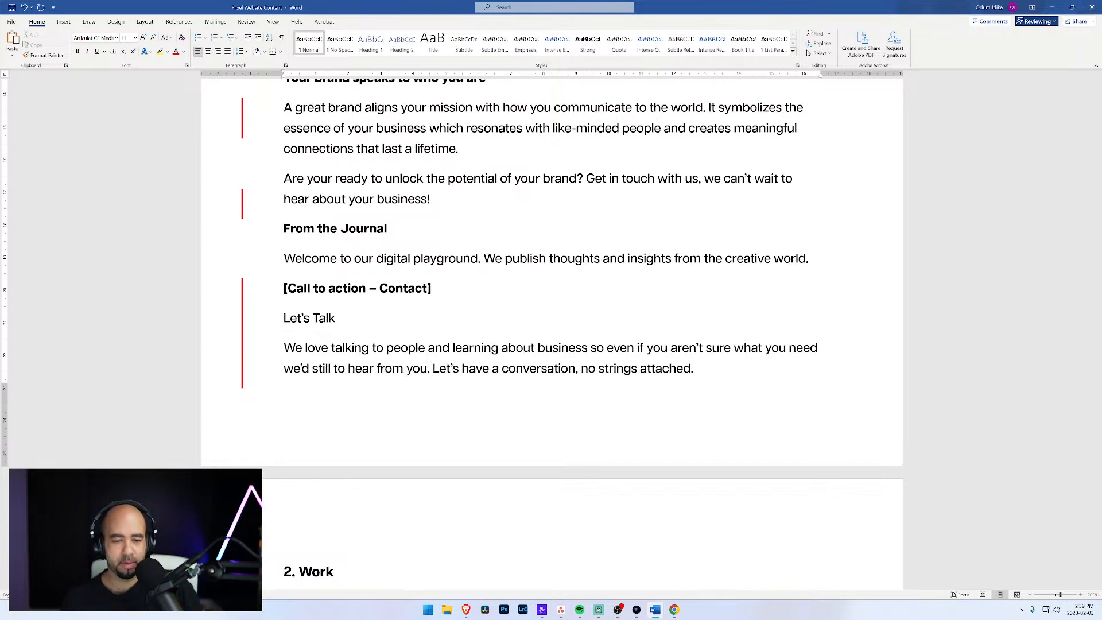
Step: Insert "no sales pitches and" before "no strings attached" in the closing sentence
{"action": "key", "text": "Right"}
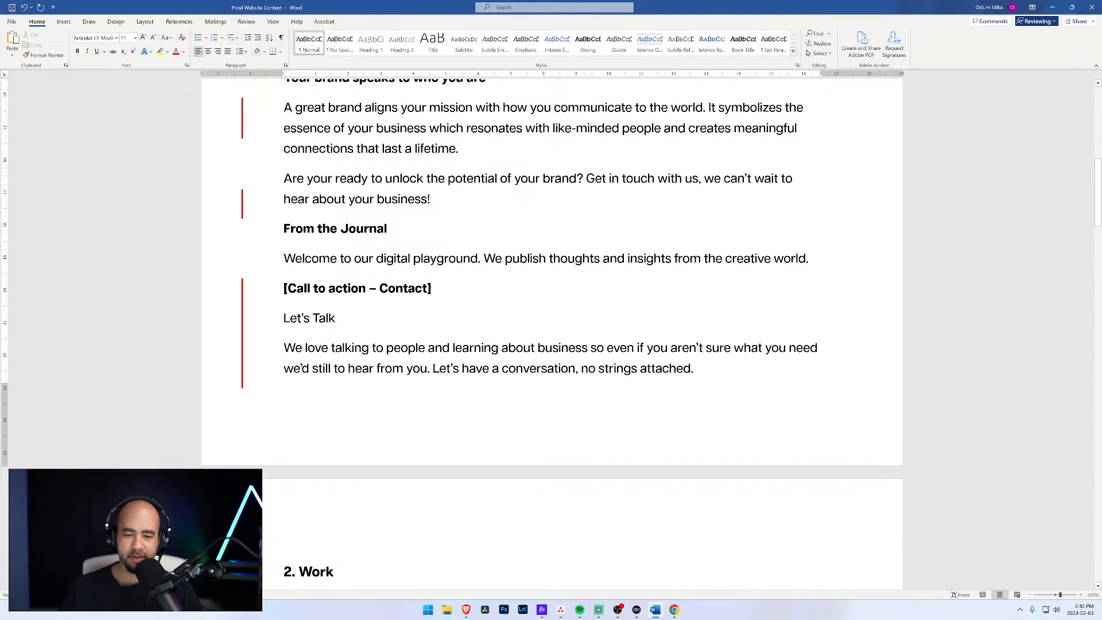
{"action": "type", "text": "no "}
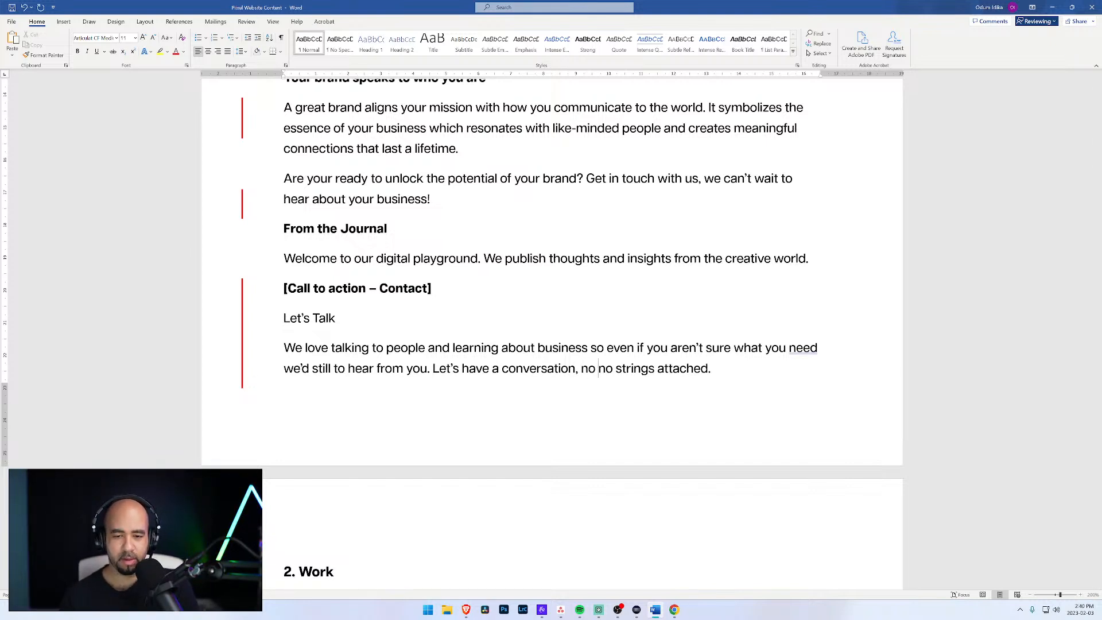
{"action": "type", "text": "sales pi"}
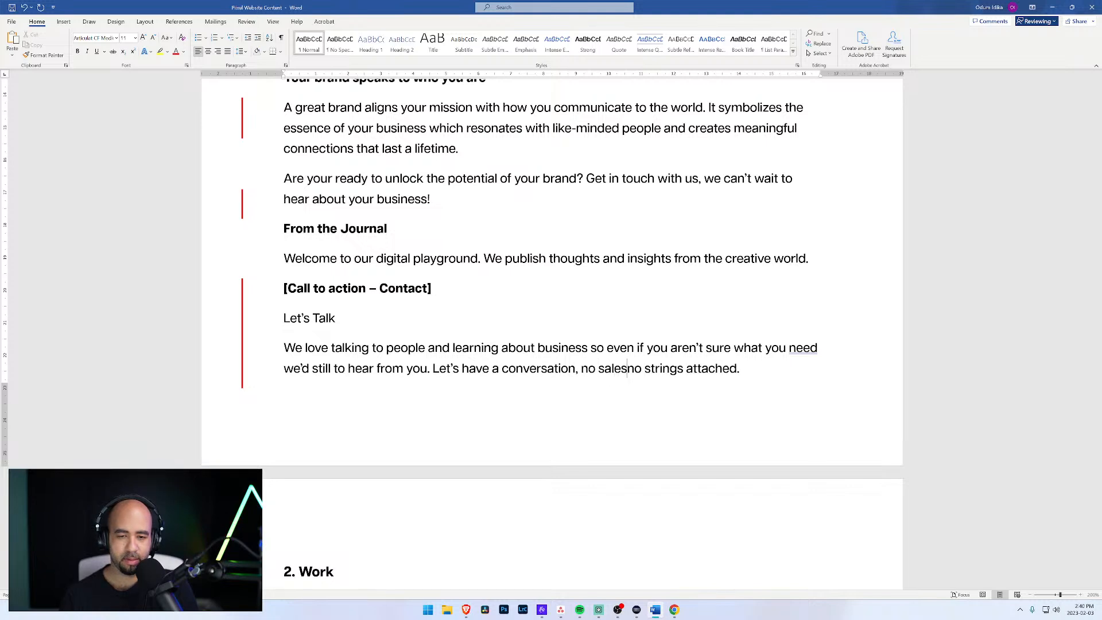
{"action": "type", "text": "tches,"}
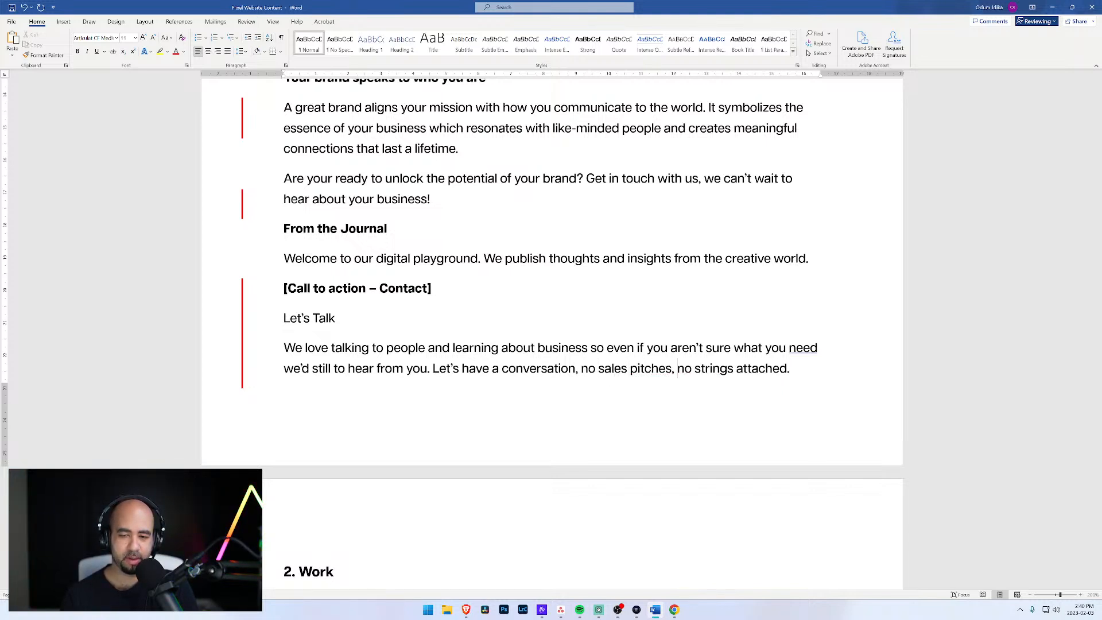
{"action": "key", "text": "BackSpace"}
{"action": "key", "text": "BackSpace"}
{"action": "type", "text": "and"}
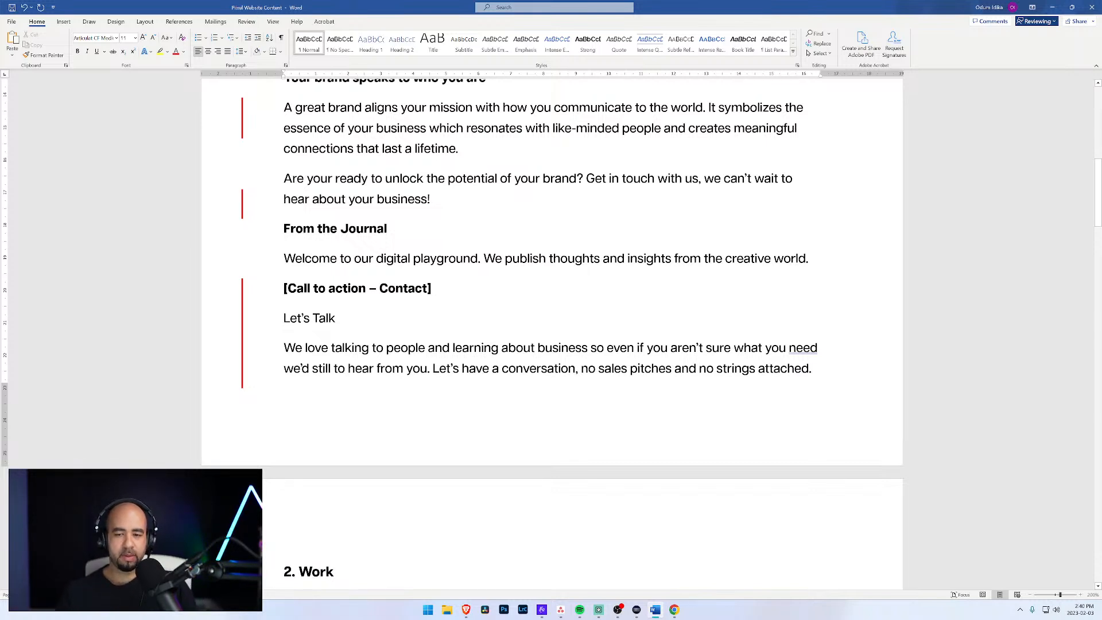
Step: Accept the grammar suggestion that puts a comma after "what you need"
{"action": "left_click", "coordinate": [816, 368]}
{"action": "left_click", "coordinate": [796, 348]}
{"action": "right_click", "coordinate": [796, 348]}
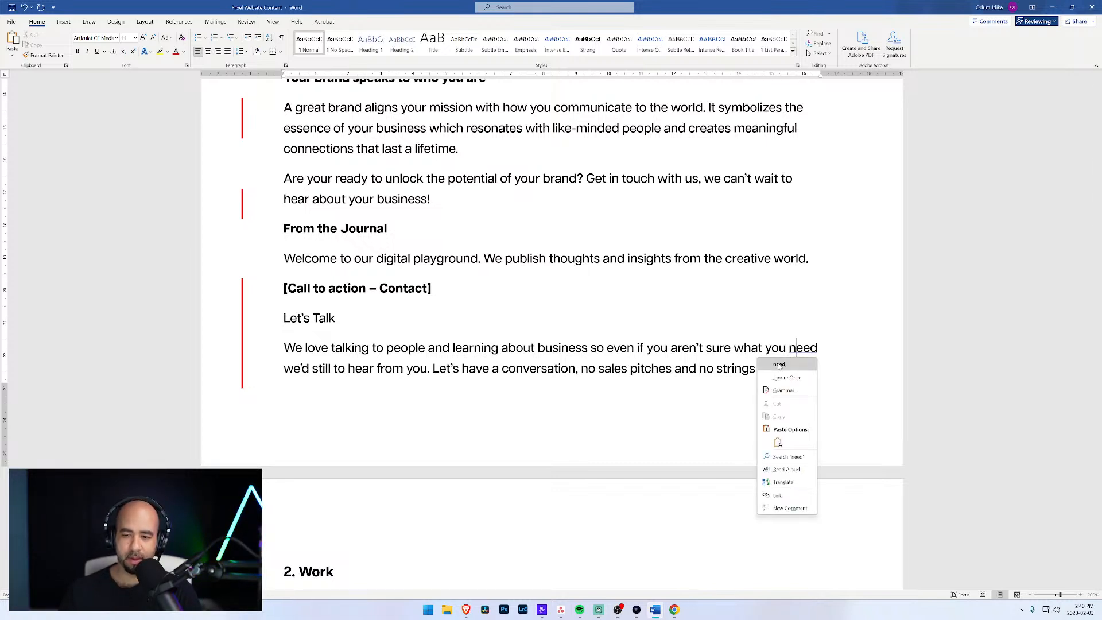
{"action": "left_click", "coordinate": [780, 365]}
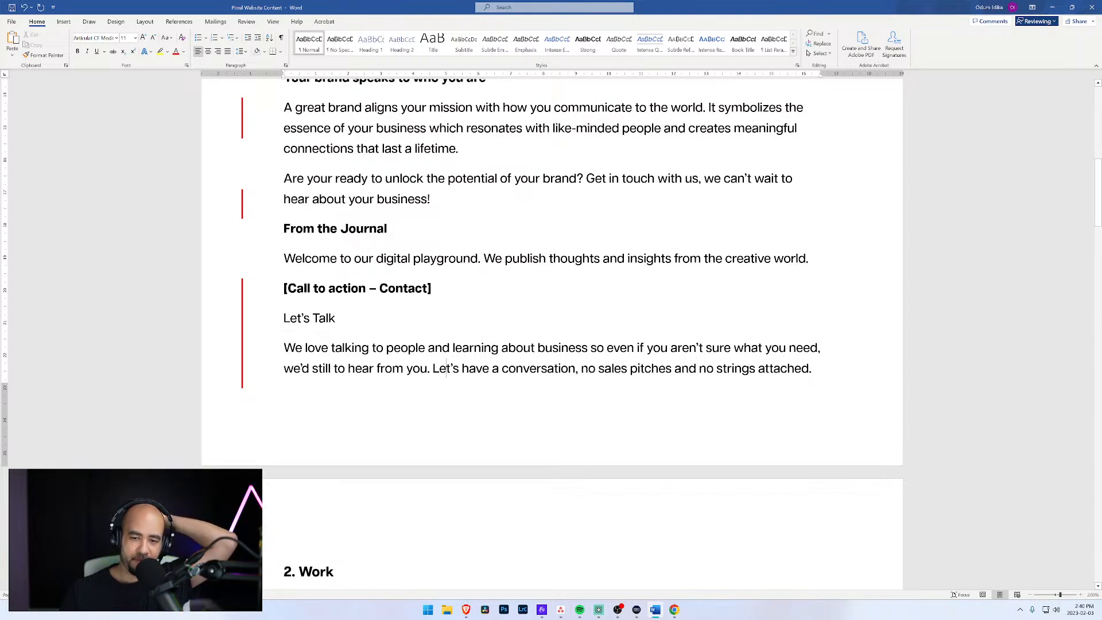
Step: Shorten the first sentence by removing "learning about business so" and insert "love" before "to hear from you"
{"action": "left_click_drag", "start_coordinate": [429, 348], "coordinate": [597, 348]}
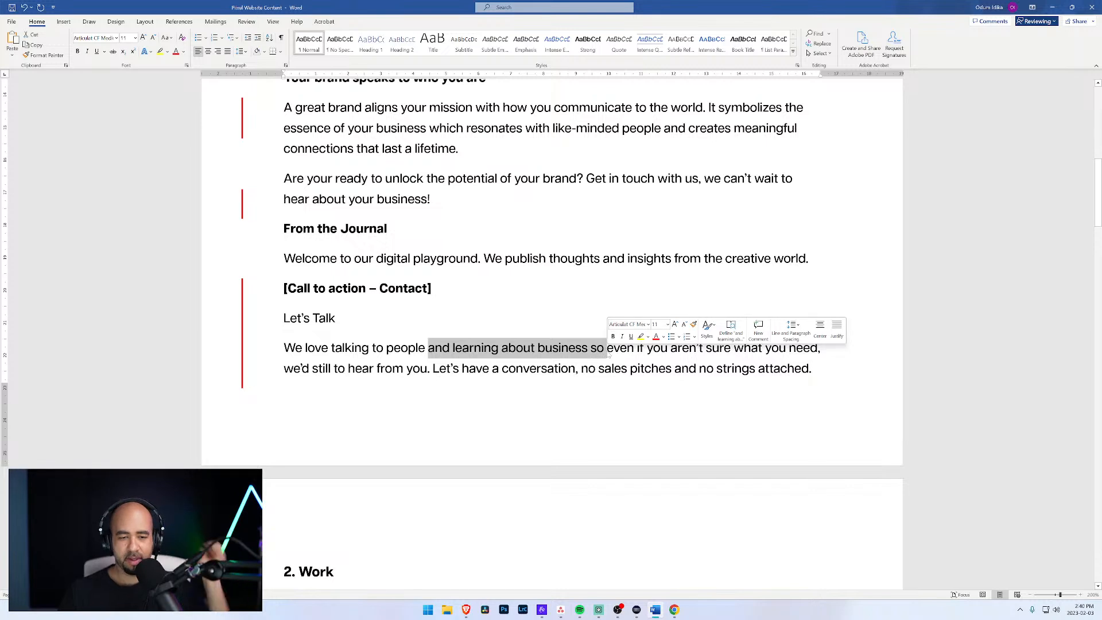
{"action": "key", "text": "Delete"}
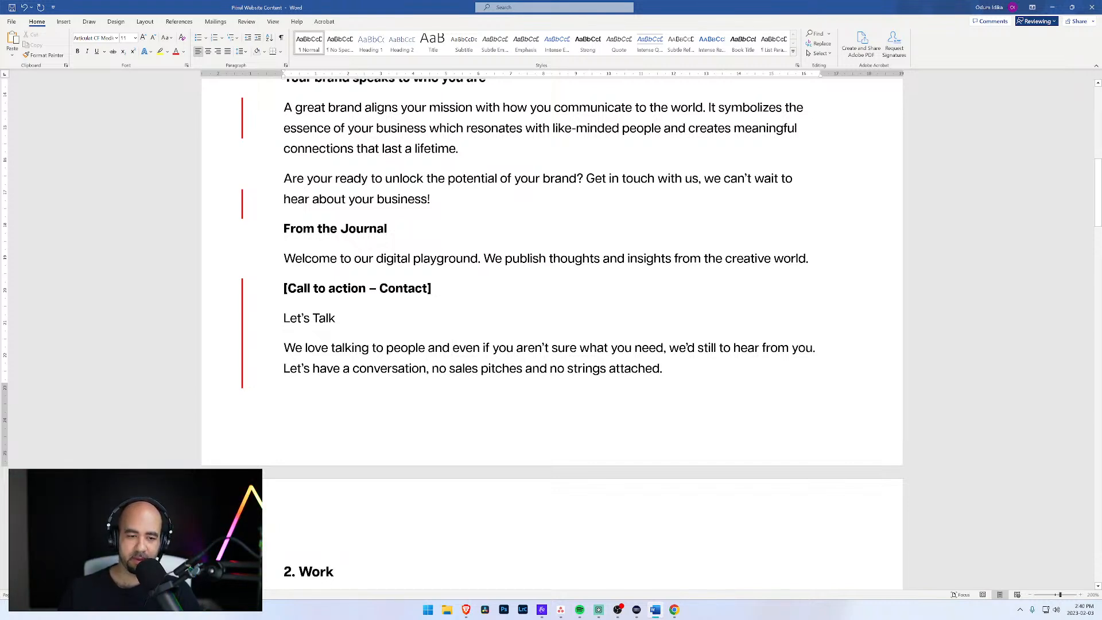
{"action": "type", "text": "love"}
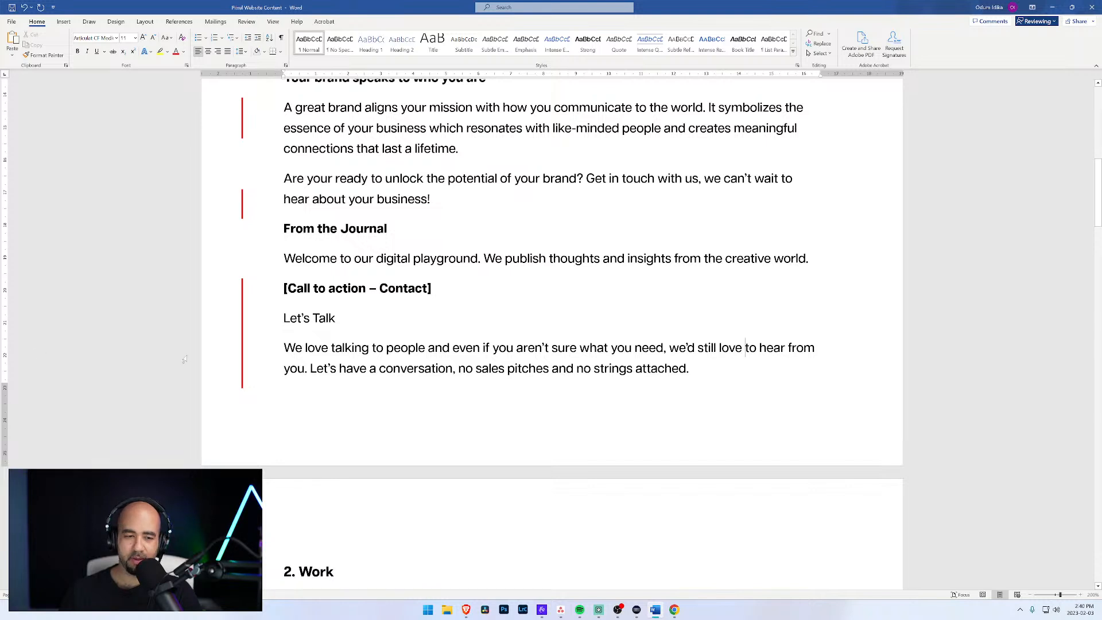
{"action": "left_click_drag", "start_coordinate": [305, 348], "coordinate": [335, 348]}
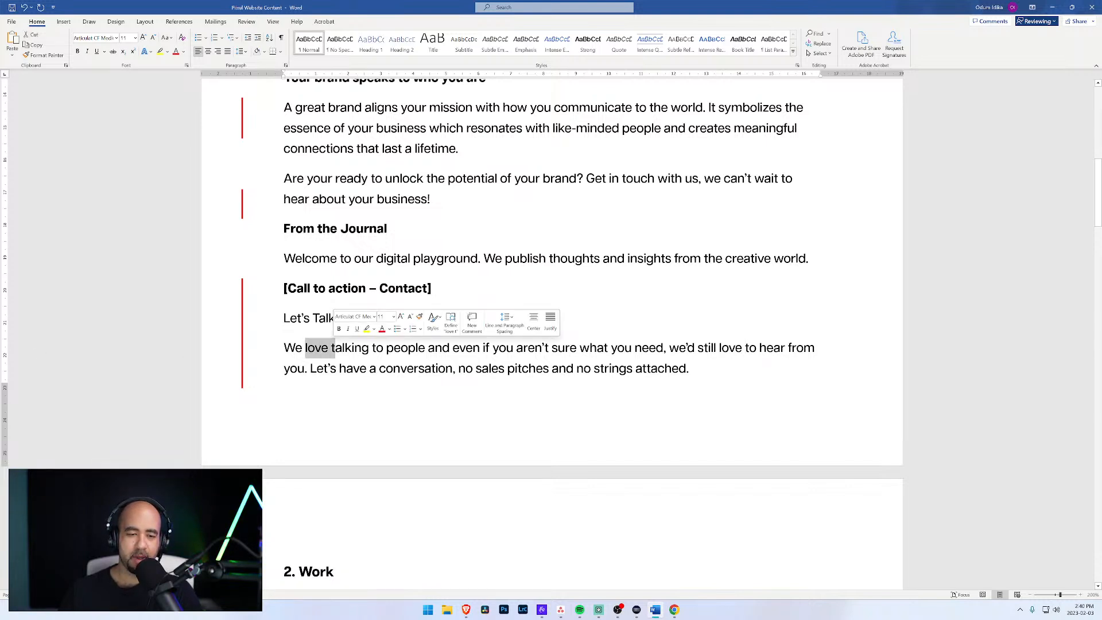
{"action": "left_click", "coordinate": [416, 348]}
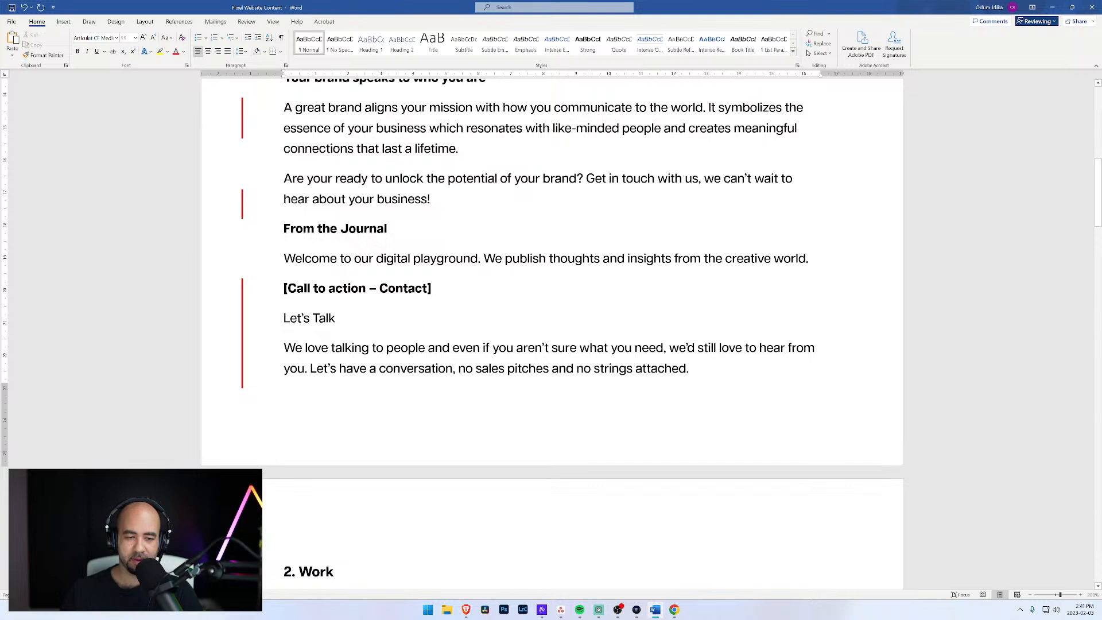
{"action": "left_click", "coordinate": [310, 369]}
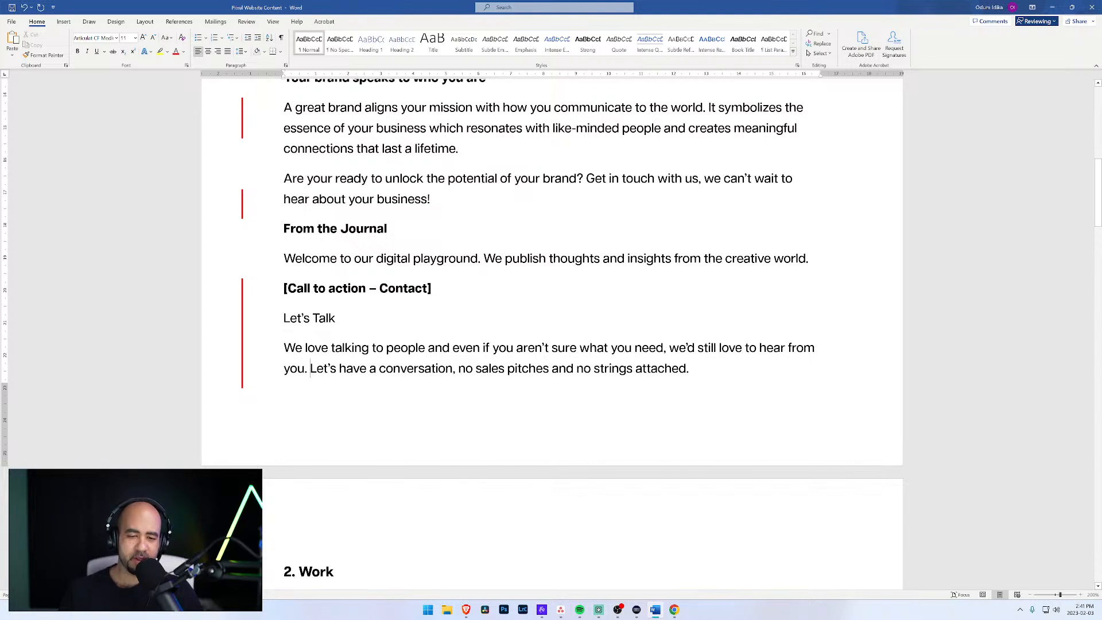
Step: Add the separate line "Get in touch." after the call-to-action paragraph, above the "2. Work" heading
{"action": "left_click", "coordinate": [692, 368]}
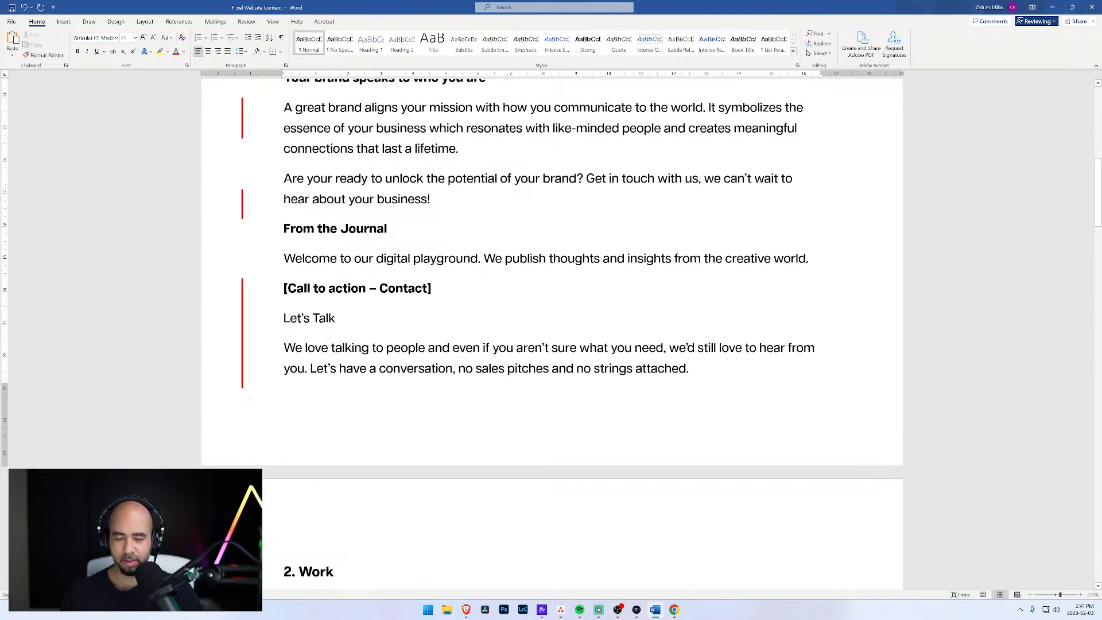
{"action": "key", "text": "ctrl+Return"}
{"action": "type", "text": "Get "}
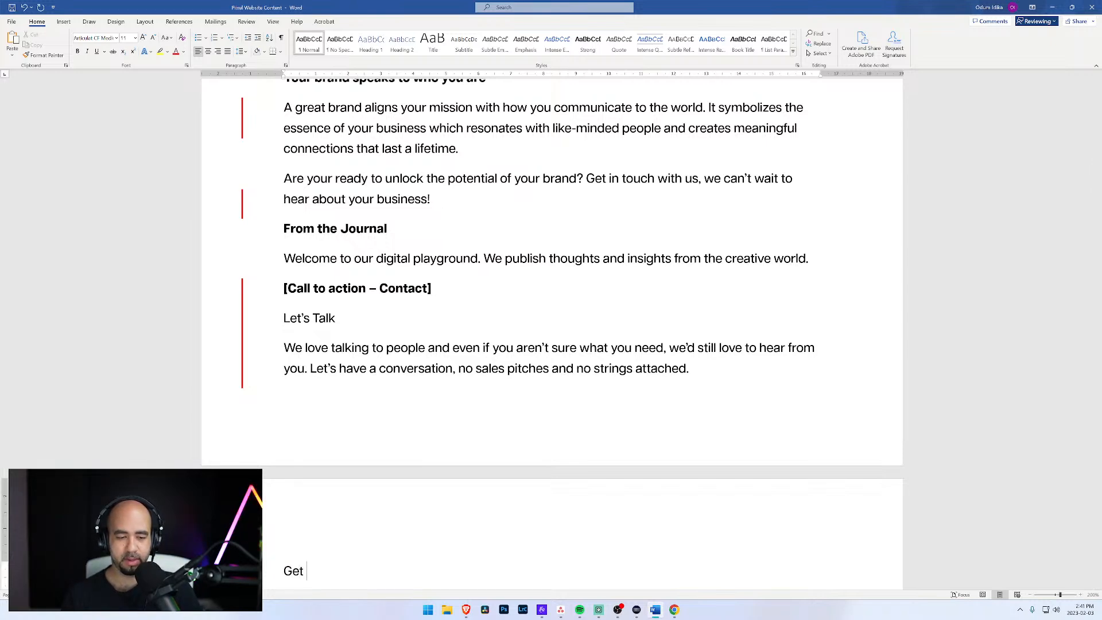
{"action": "type", "text": "in touch"}
{"action": "scroll", "coordinate": [553, 330], "scroll_direction": "down", "scroll_amount": 5}
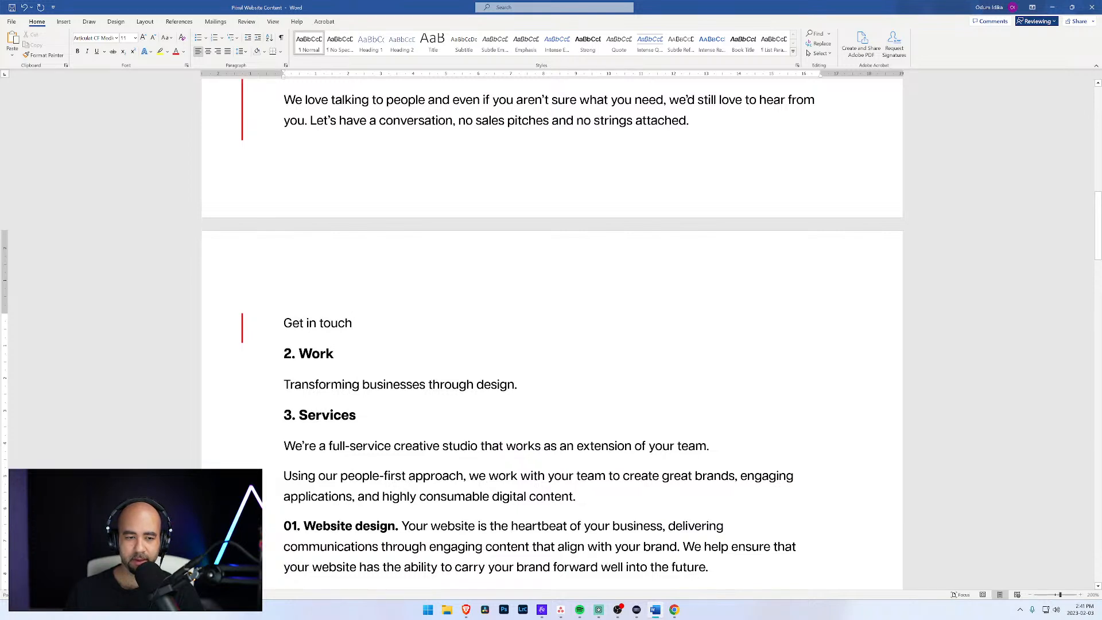
{"action": "type", "text": "."}
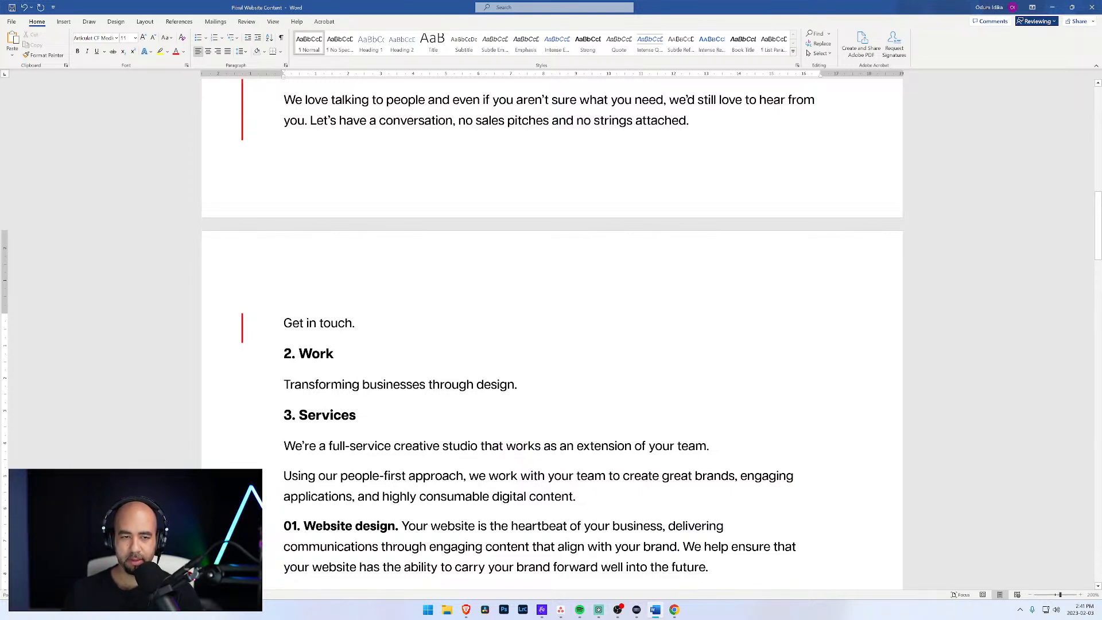
{"action": "scroll", "coordinate": [552, 330], "scroll_direction": "up", "scroll_amount": 3}
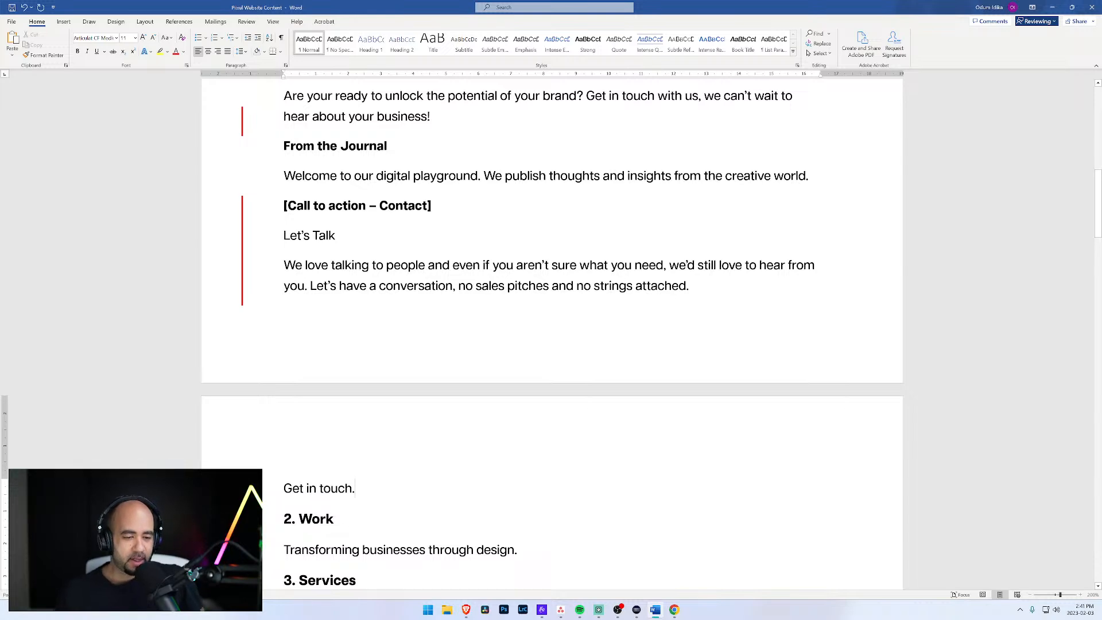
{"action": "scroll", "coordinate": [552, 331], "scroll_direction": "down", "scroll_amount": 4}
{"action": "scroll", "coordinate": [552, 331], "scroll_direction": "up", "scroll_amount": 2}
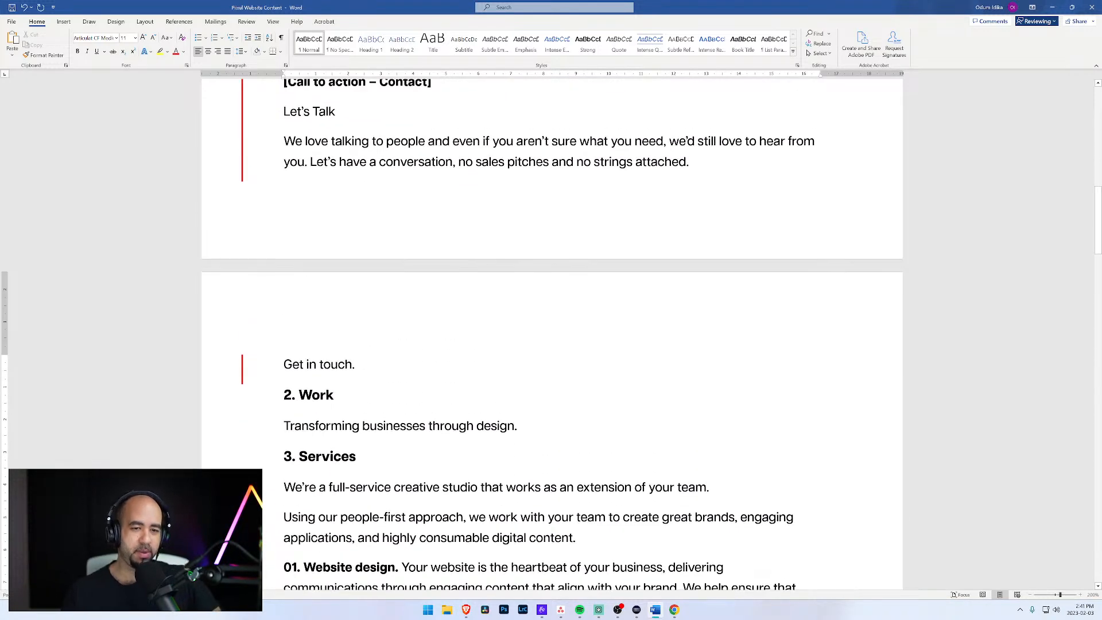